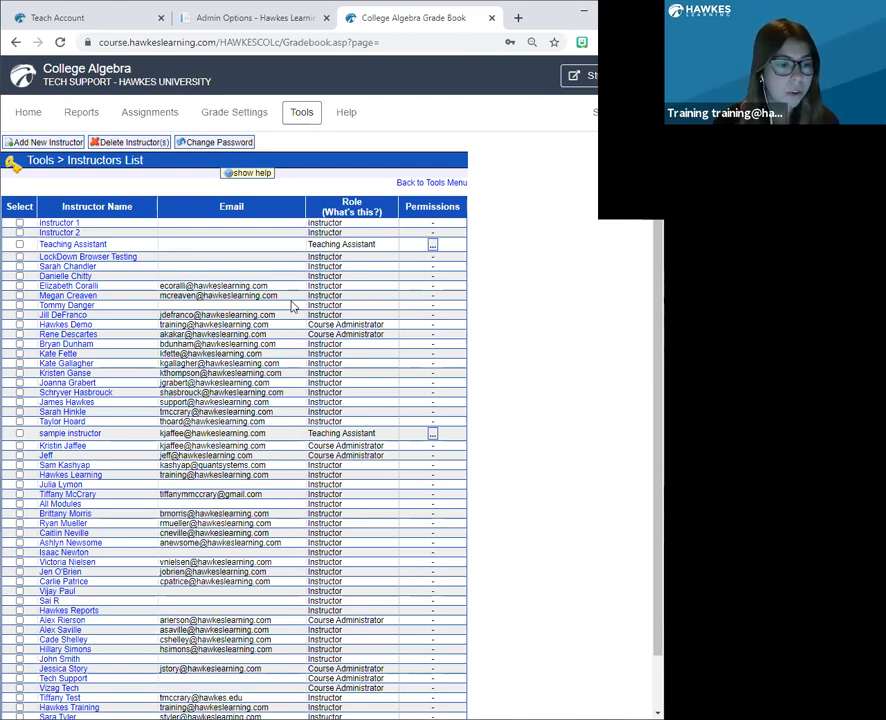
Open the details of the Master Spring 2021 section owned by the instructor listed directly below LockDown Browser Testing.
click(76, 267)
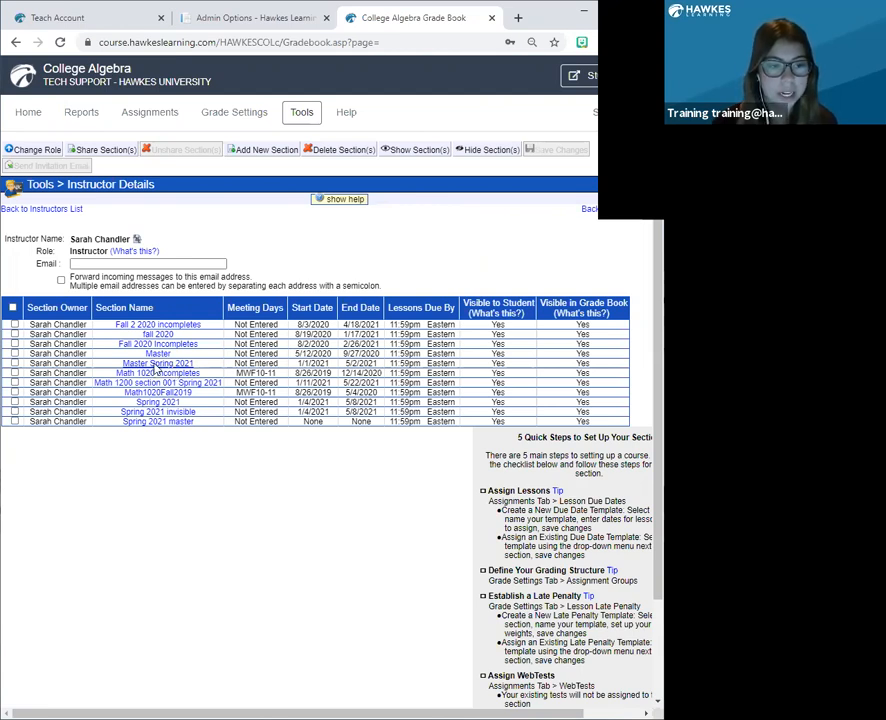
click(156, 364)
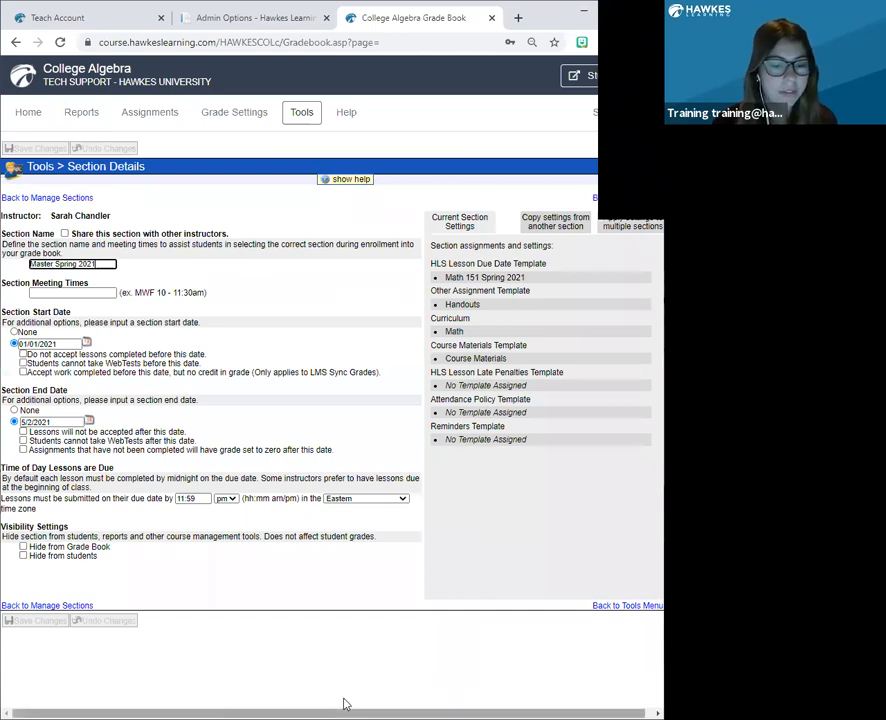
scroll(385, 214, right, 1)
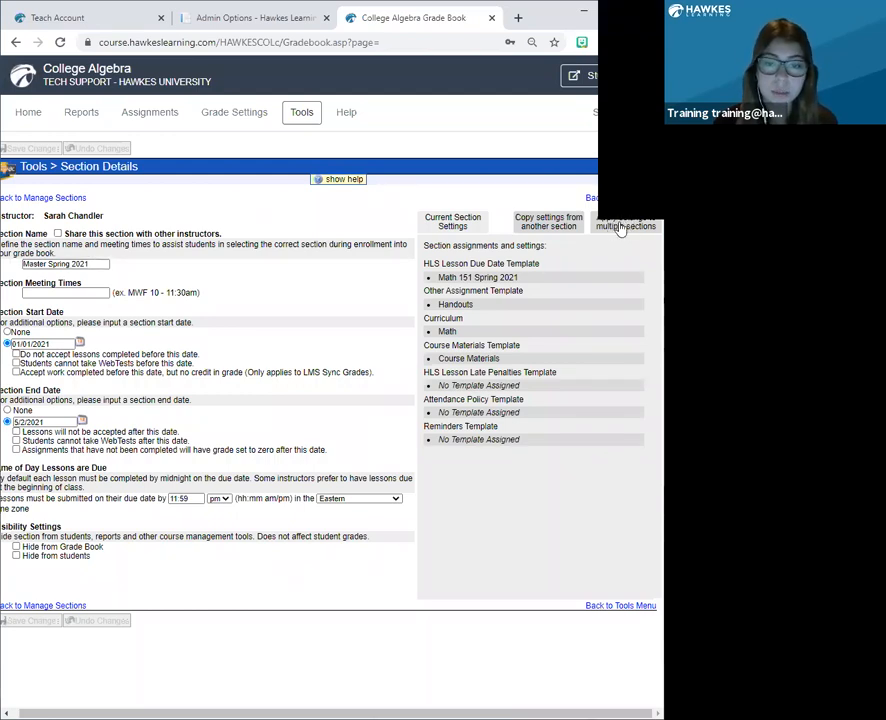
Examine the choices for applying this section's settings to multiple sections, including the sections of the first listed instructor.
click(615, 228)
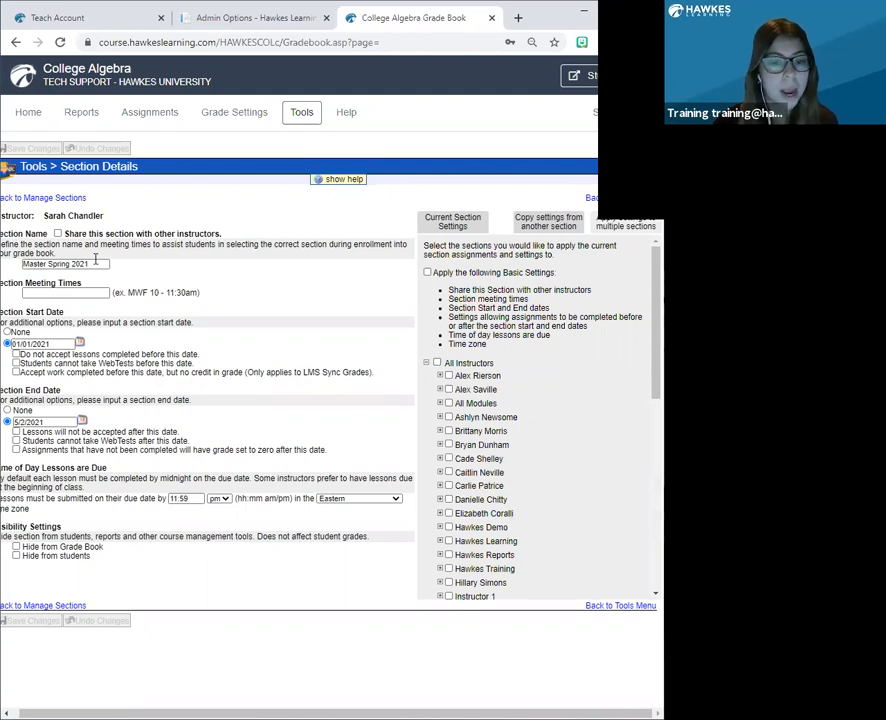
click(439, 376)
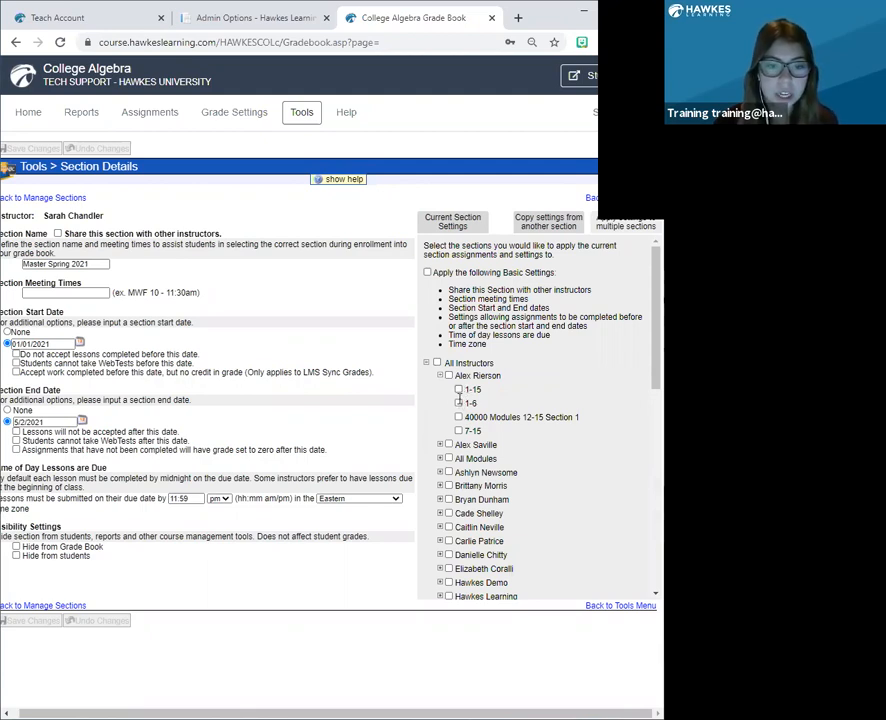
scroll(460, 396, down, 1)
scroll(458, 399, down, 5)
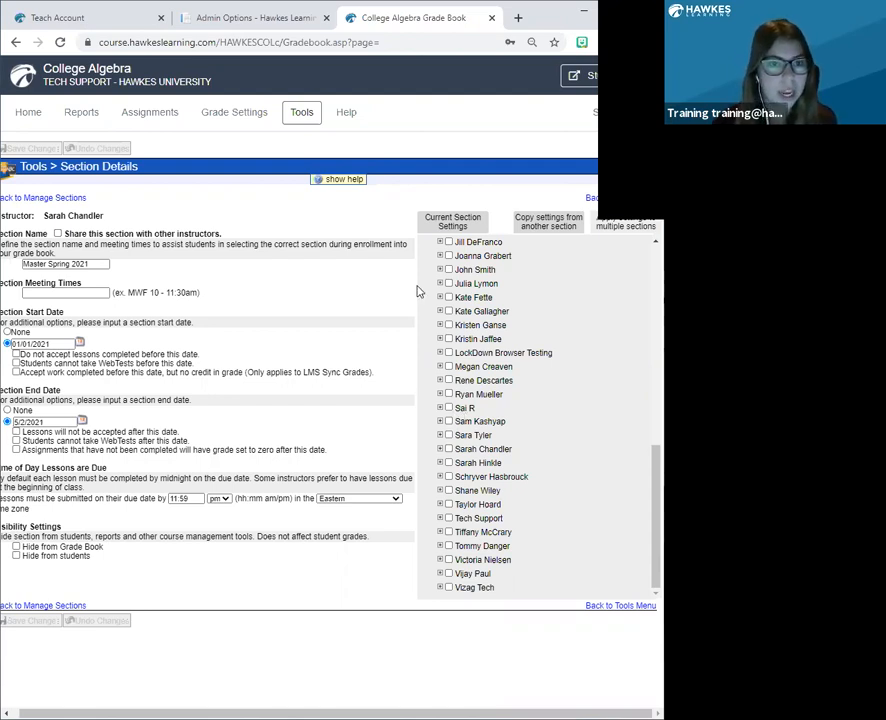
Examine which instructors can be selected in Manage Students and close that page.
click(301, 112)
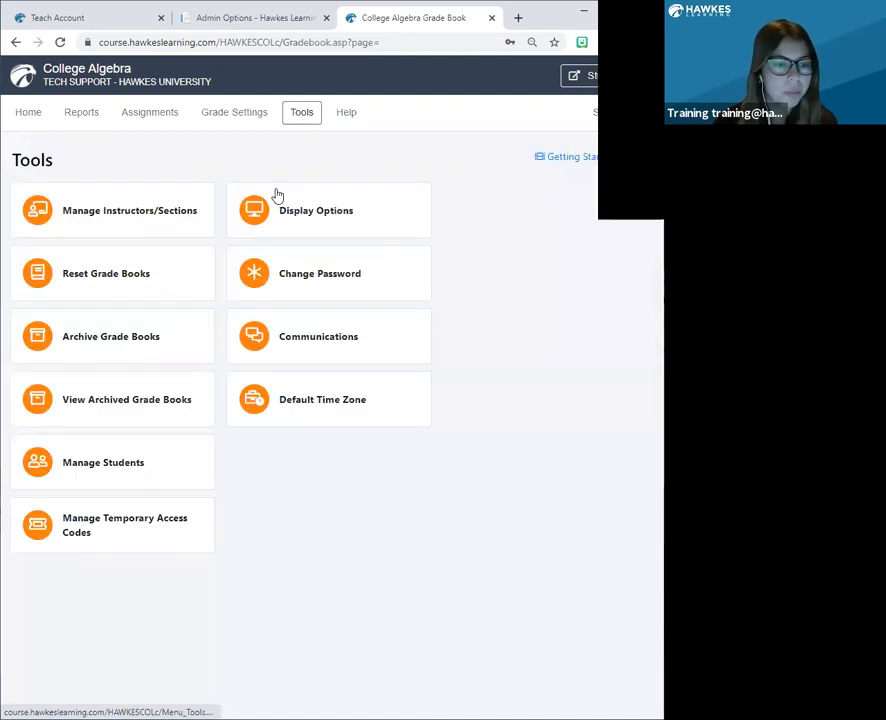
click(141, 465)
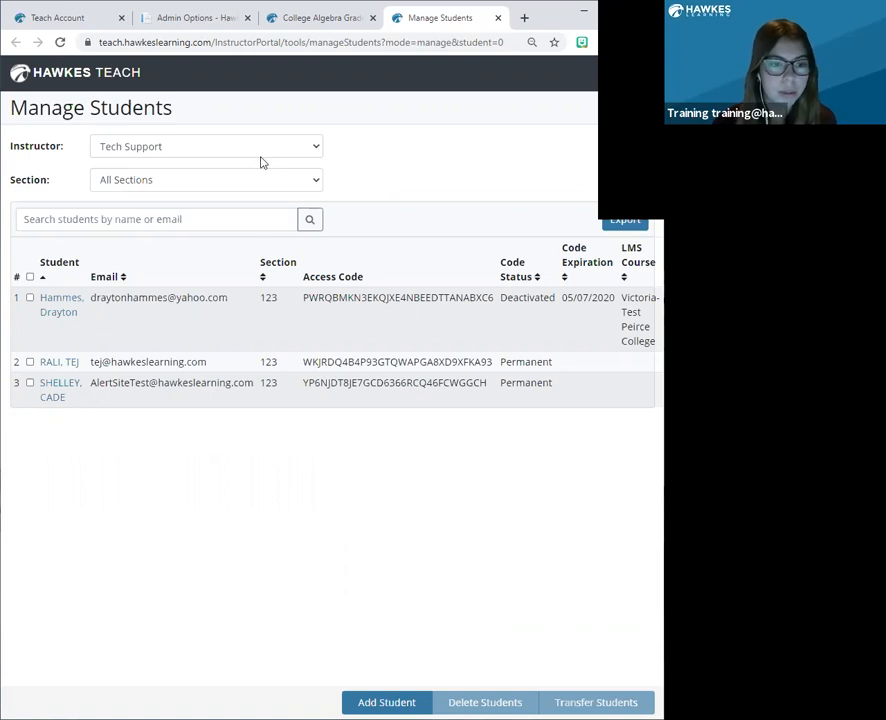
click(262, 160)
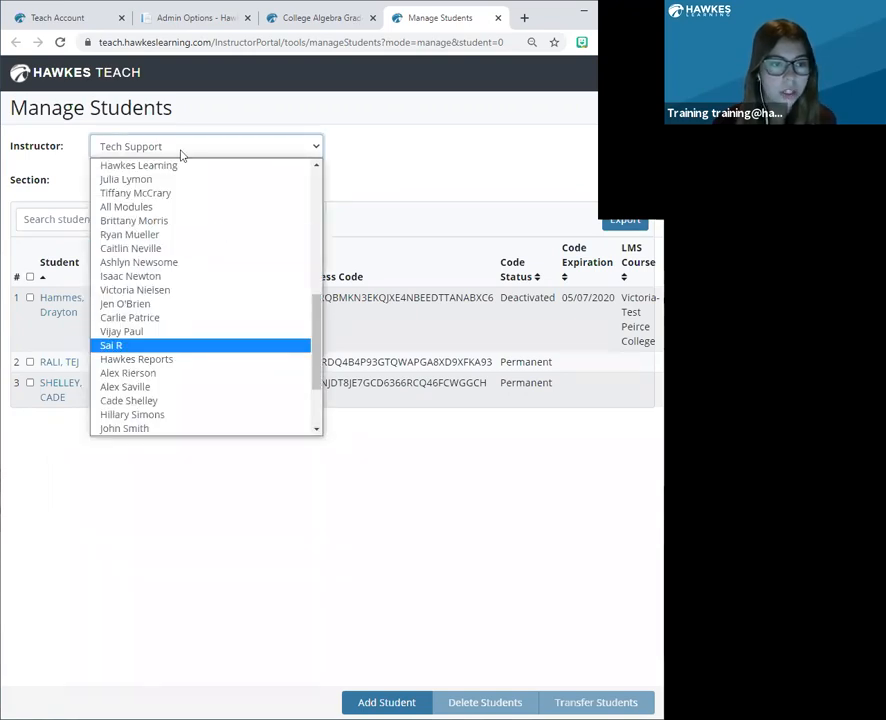
scroll(176, 172, up, 5)
scroll(175, 345, down, 1)
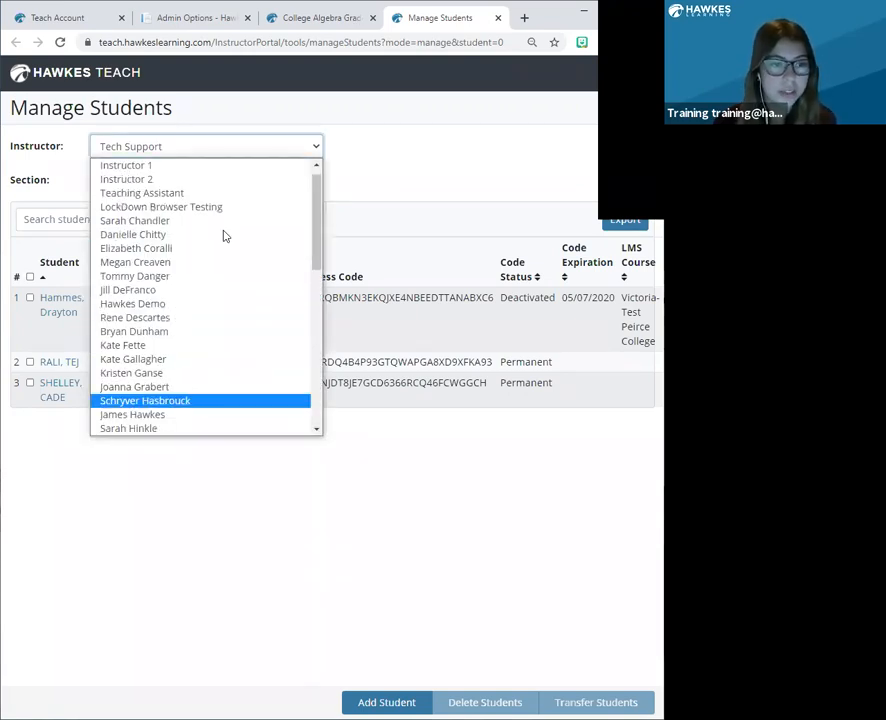
click(415, 176)
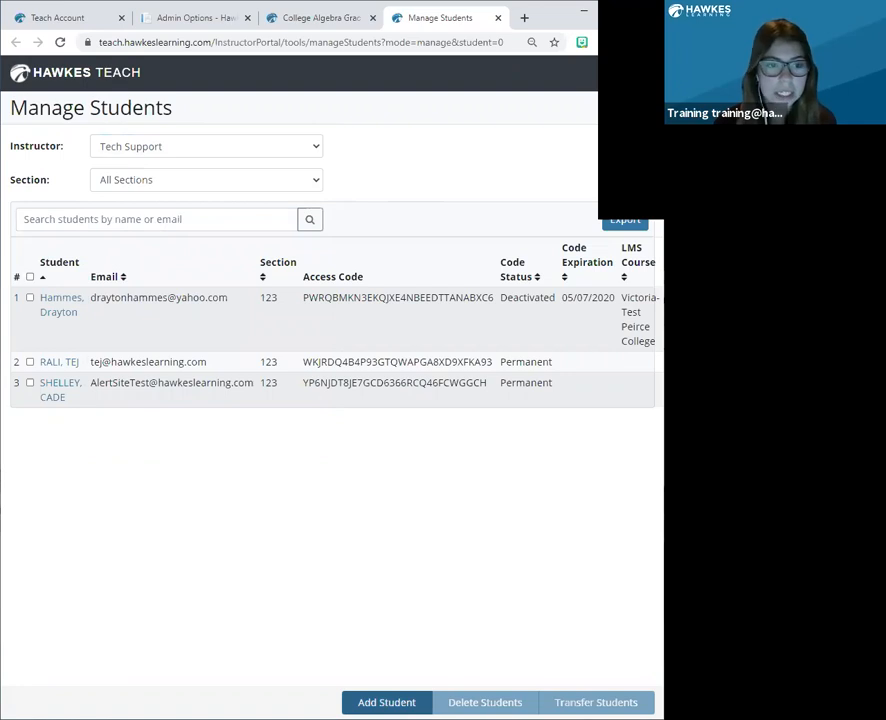
click(498, 18)
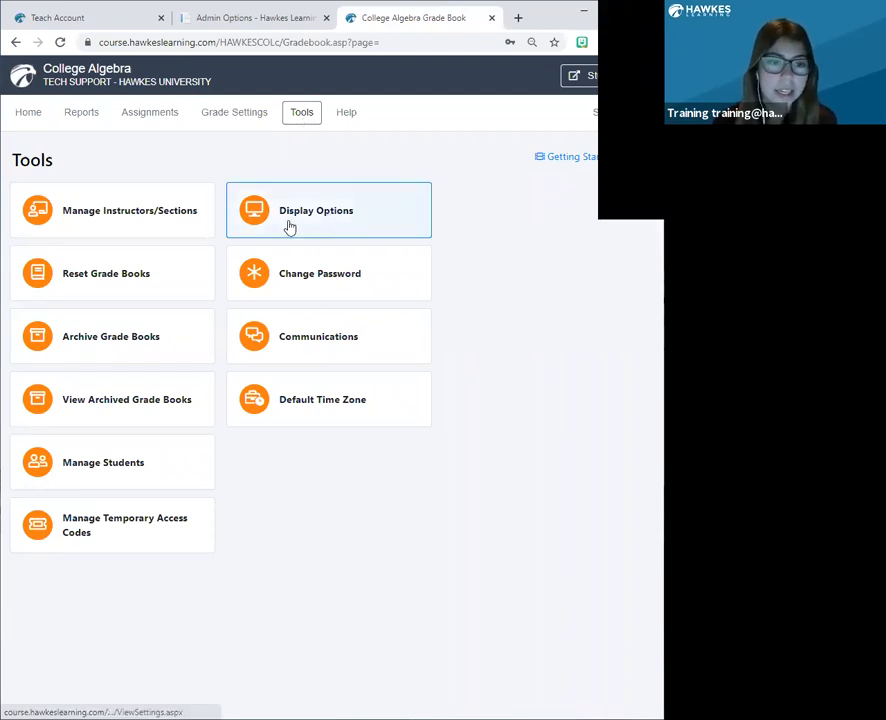
In Display Options, require students to use their .edu e-mail addresses when creating their Hawkes accounts, and highlight that setting.
click(326, 218)
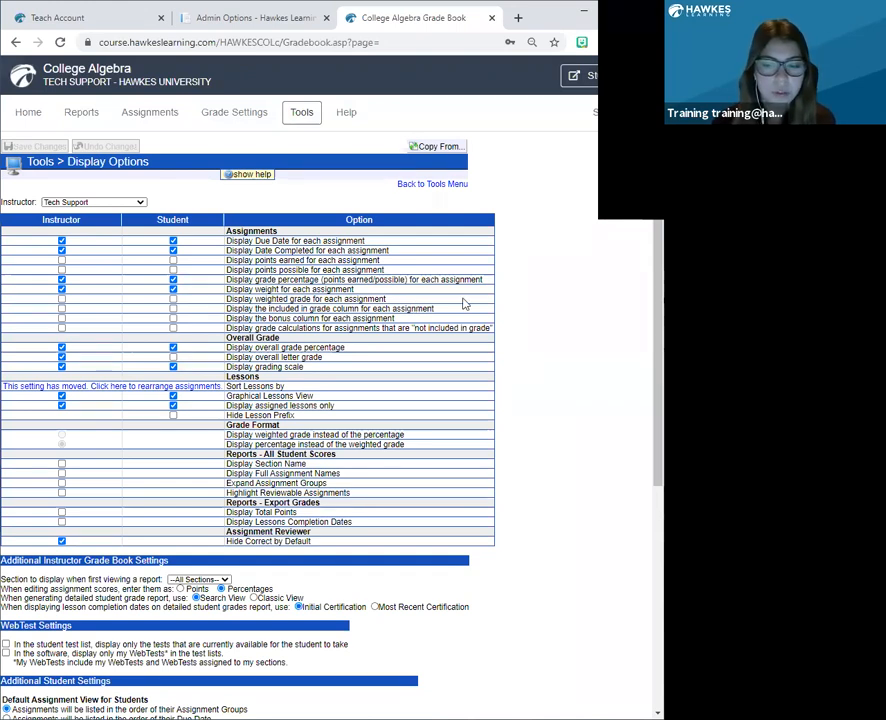
scroll(463, 303, down, 4)
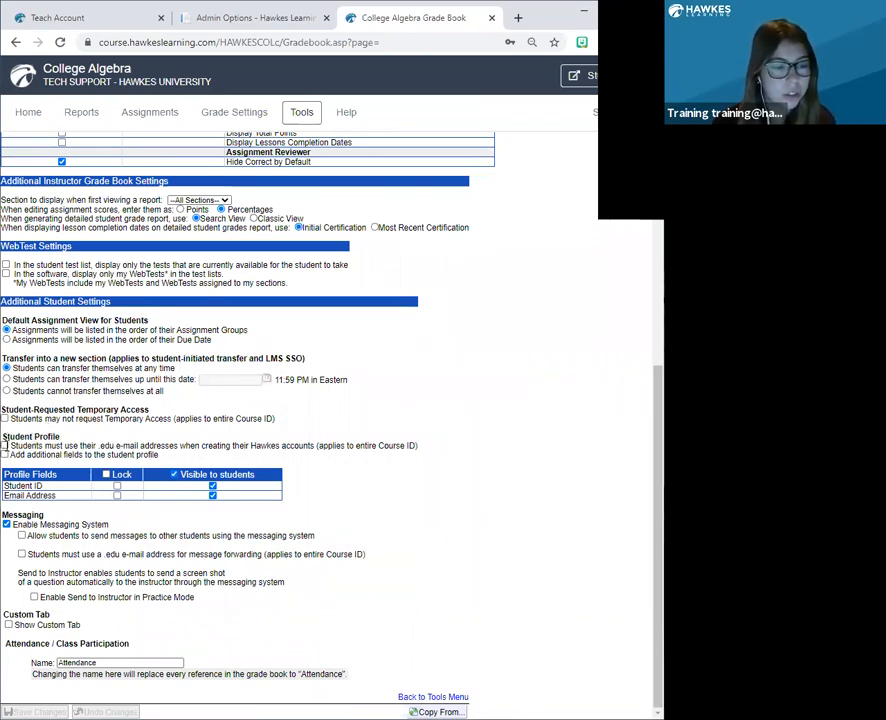
click(5, 446)
drag(129, 455, 436, 454)
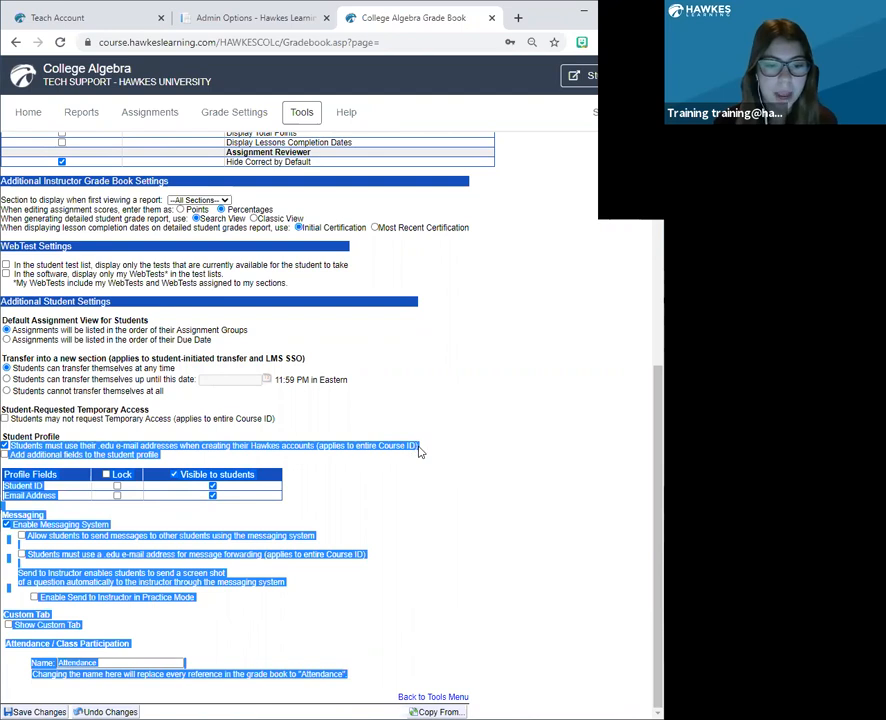
drag(421, 457, 211, 413)
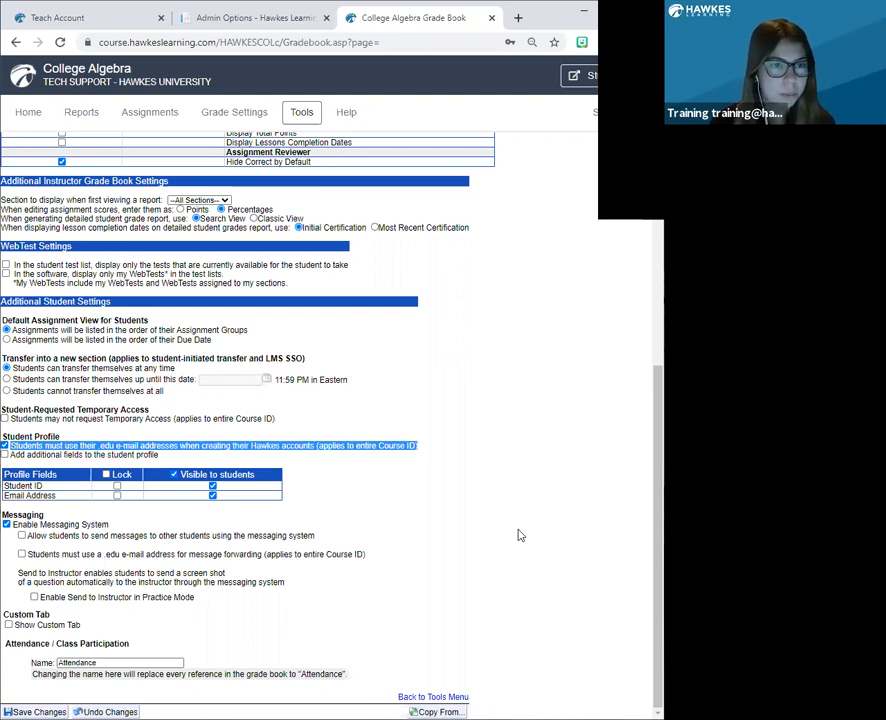
Open the curriculum assigned to Section 1 of the Tech Support instructor for editing.
scroll(519, 535, up, 3)
scroll(519, 535, up, 2)
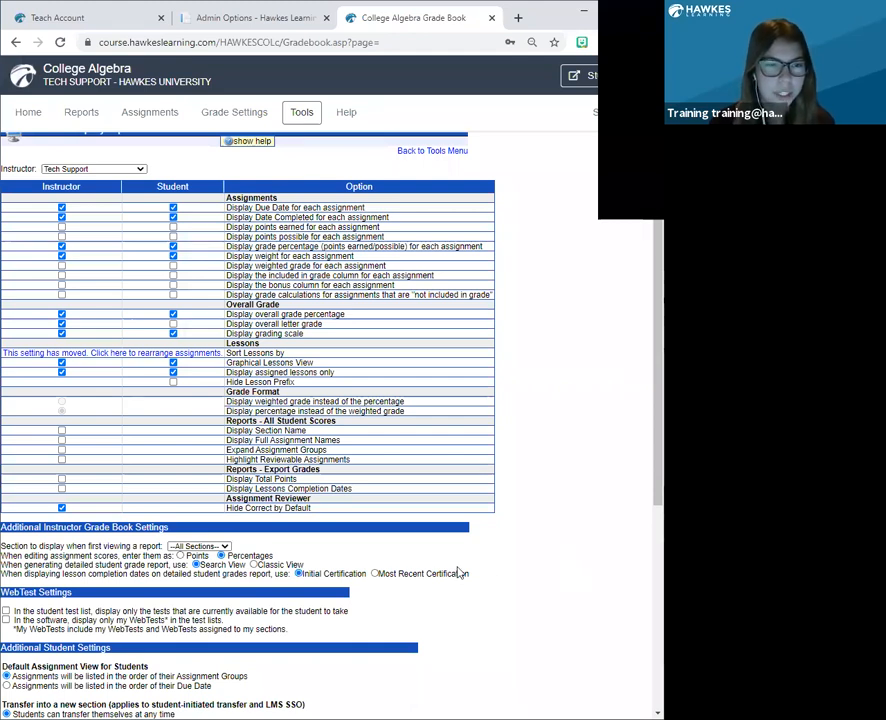
scroll(459, 571, up, 1)
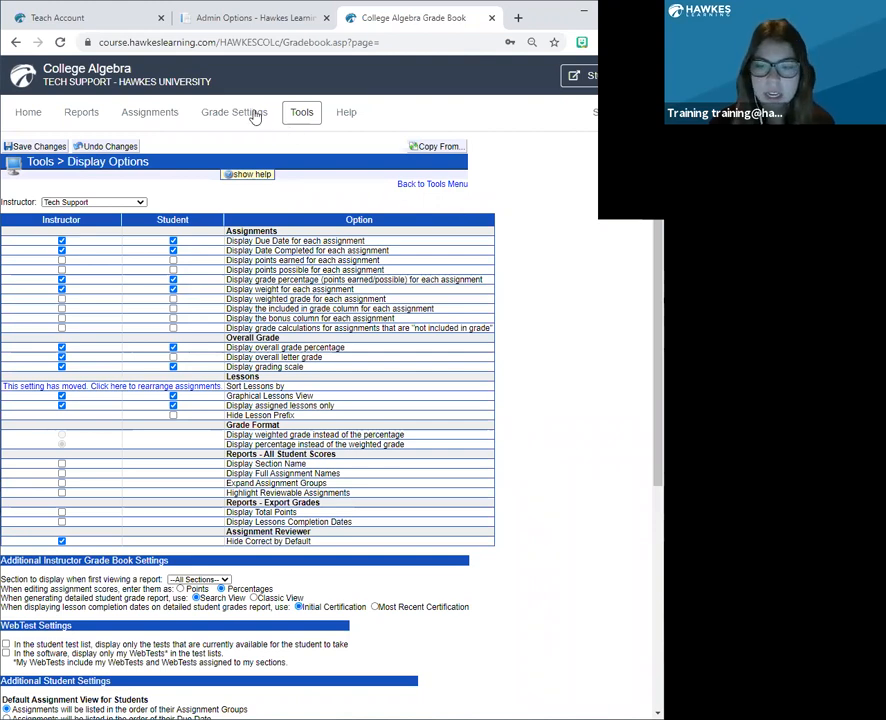
click(175, 117)
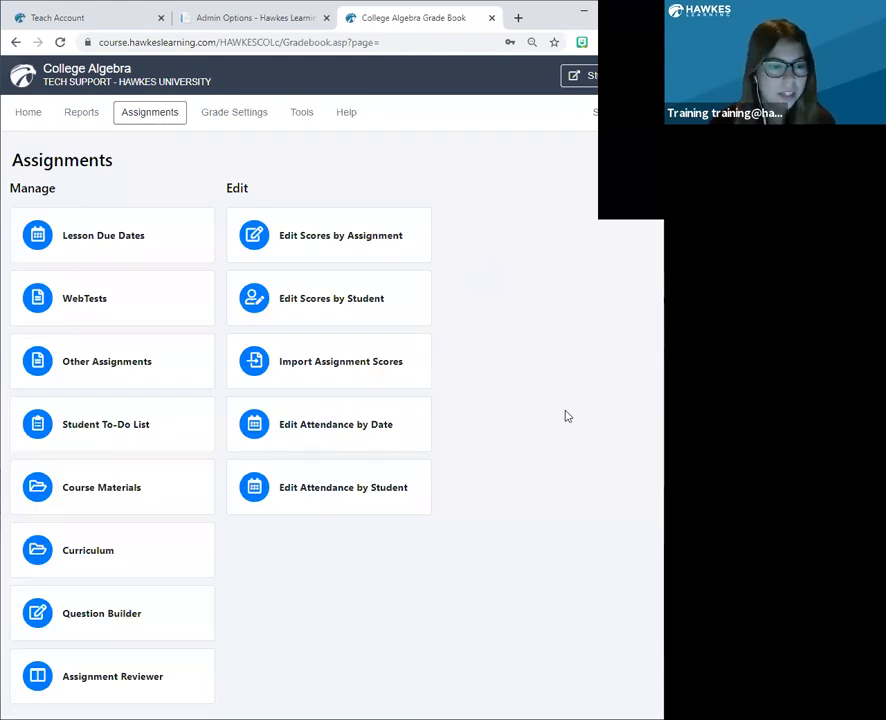
click(96, 564)
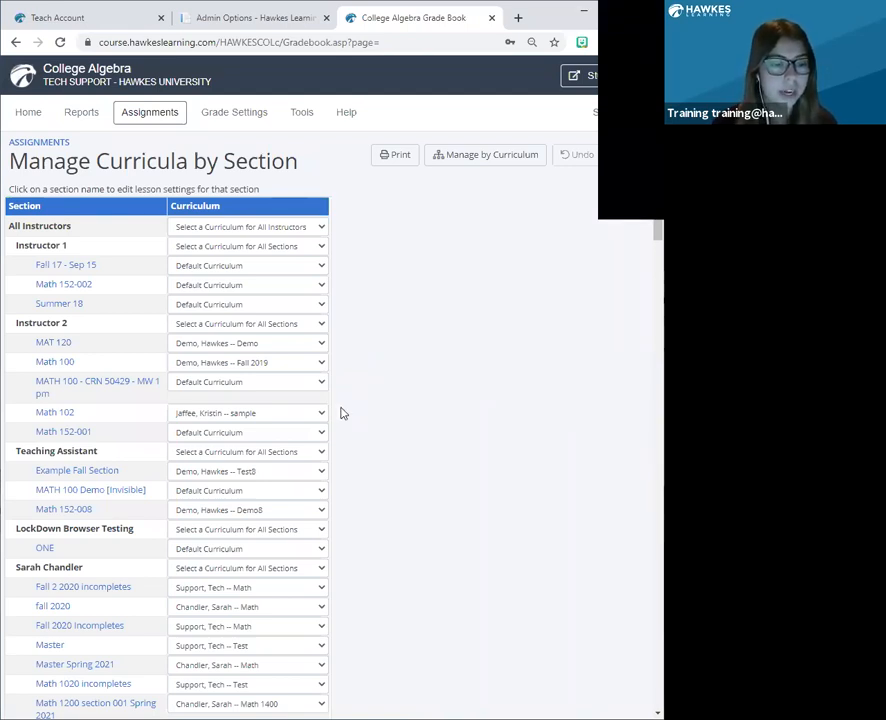
scroll(341, 413, down, 1)
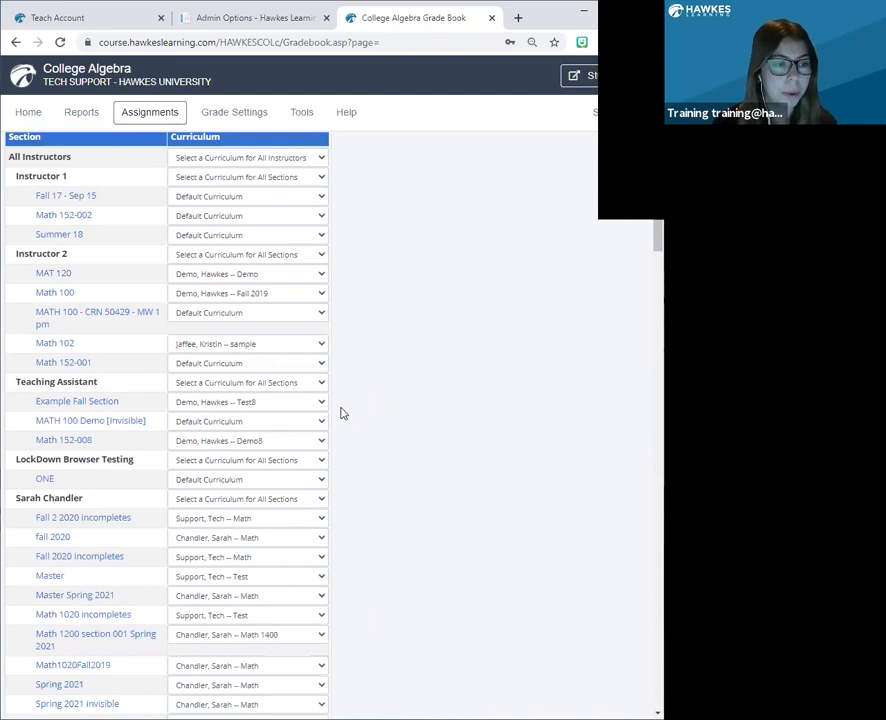
scroll(341, 413, down, 1)
scroll(341, 413, down, 10)
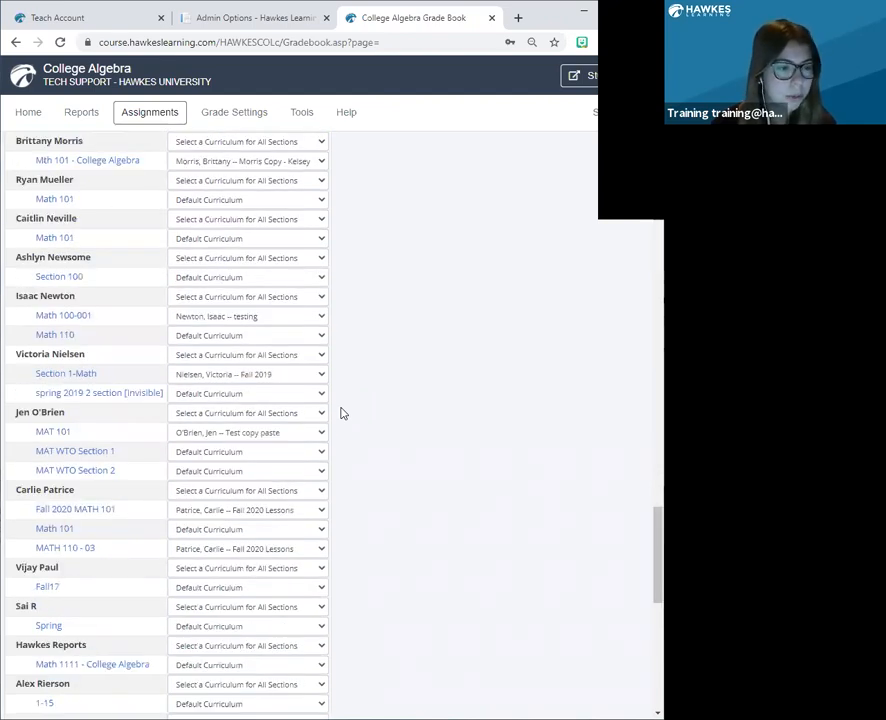
scroll(341, 413, down, 10)
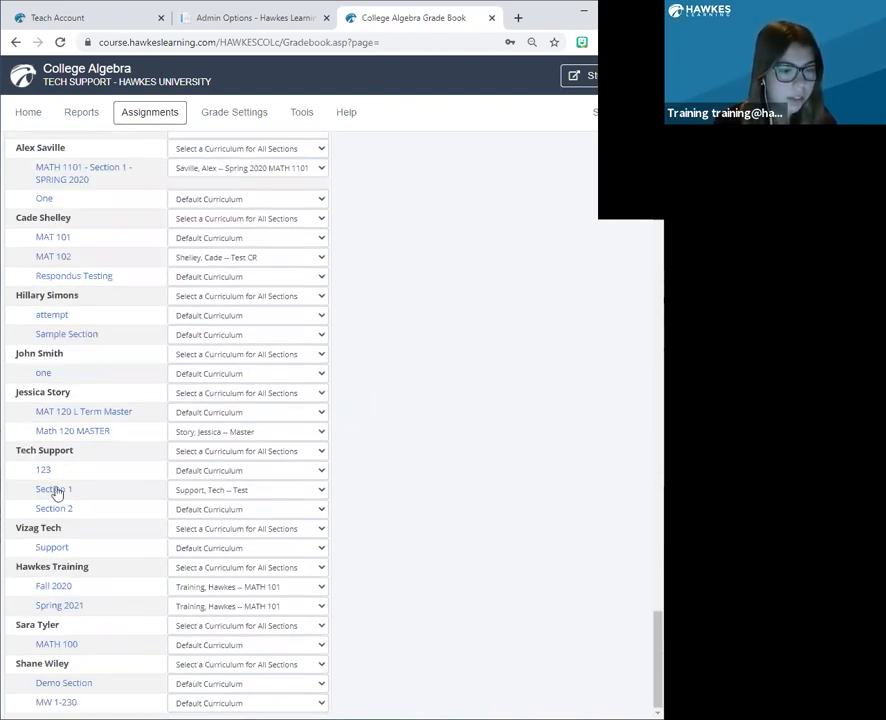
click(56, 495)
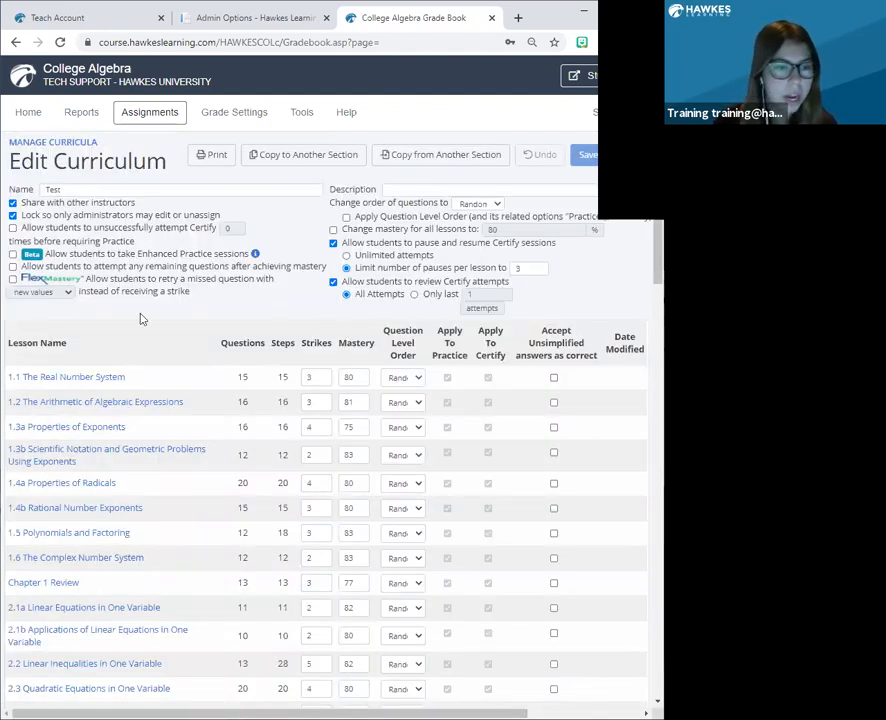
Examine the mastery and lesson options of 1.1 The Real Number System in Lesson Builder and close the builder.
click(72, 379)
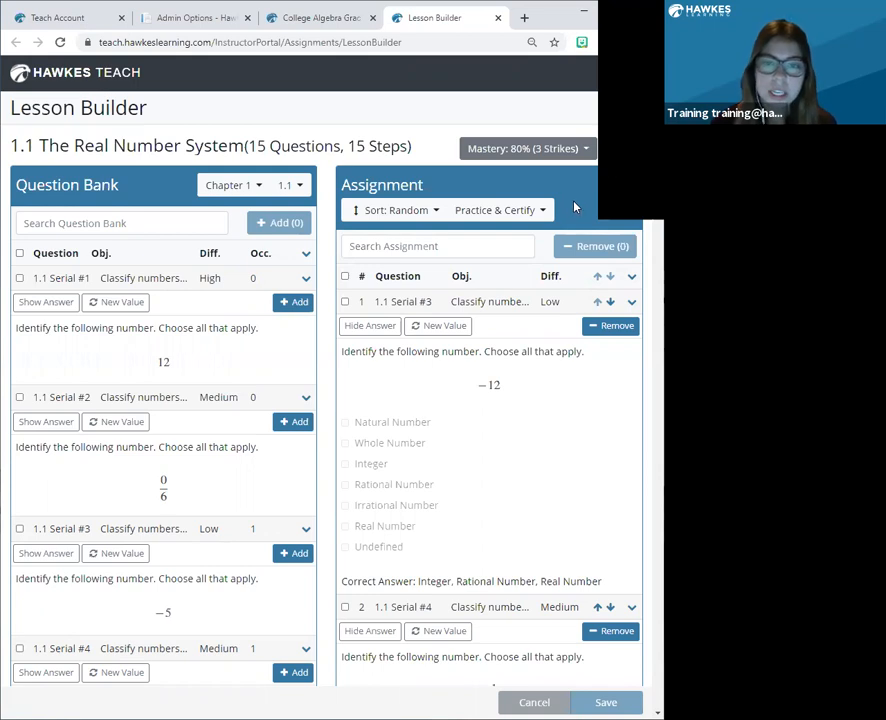
click(629, 156)
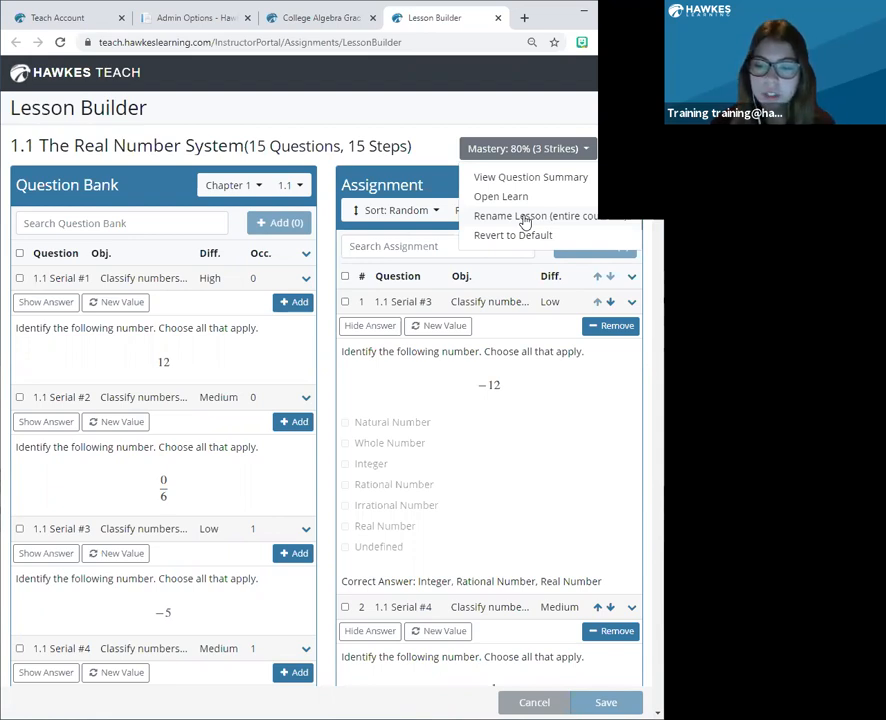
click(366, 116)
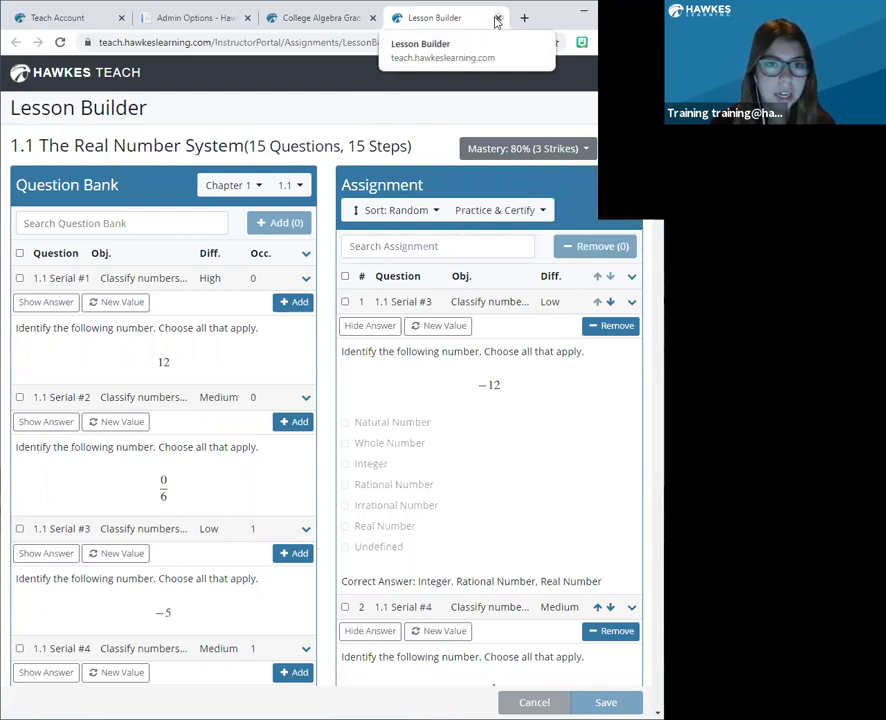
click(497, 20)
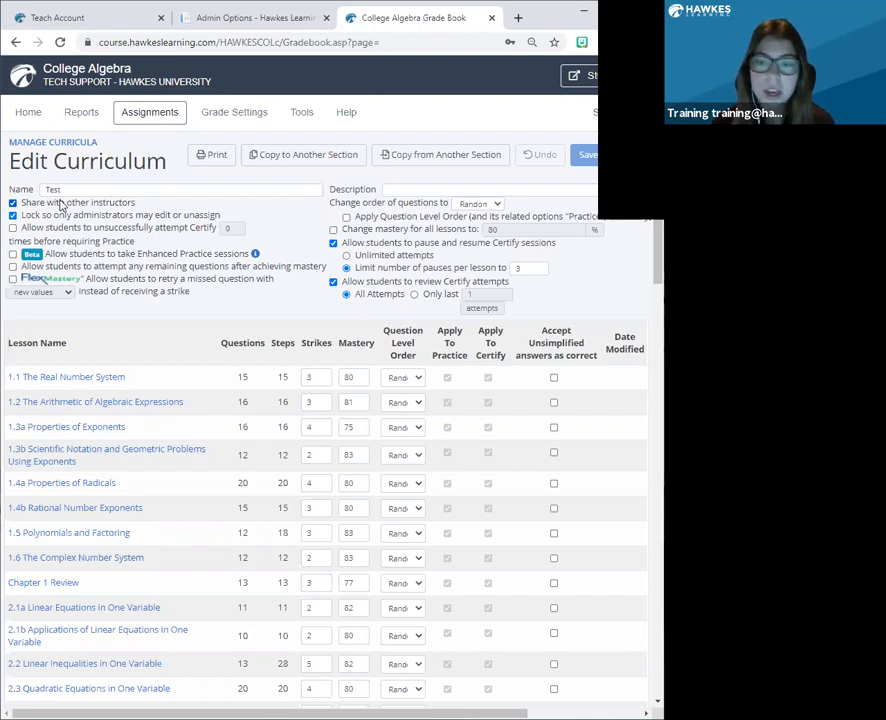
Remove the administrator-only editing lock from the Test curriculum and turn it back on.
click(12, 215)
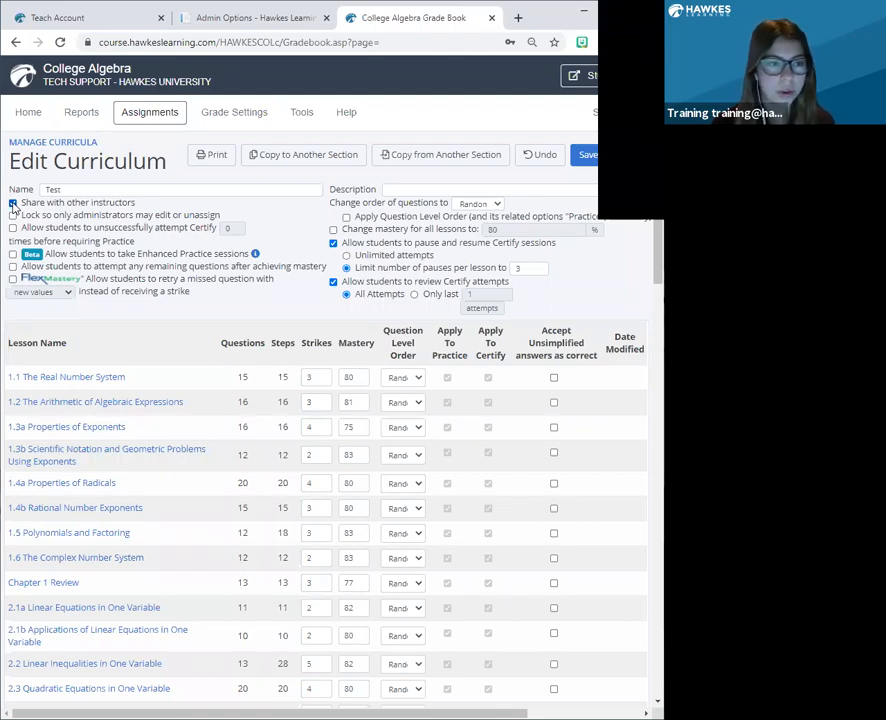
click(13, 216)
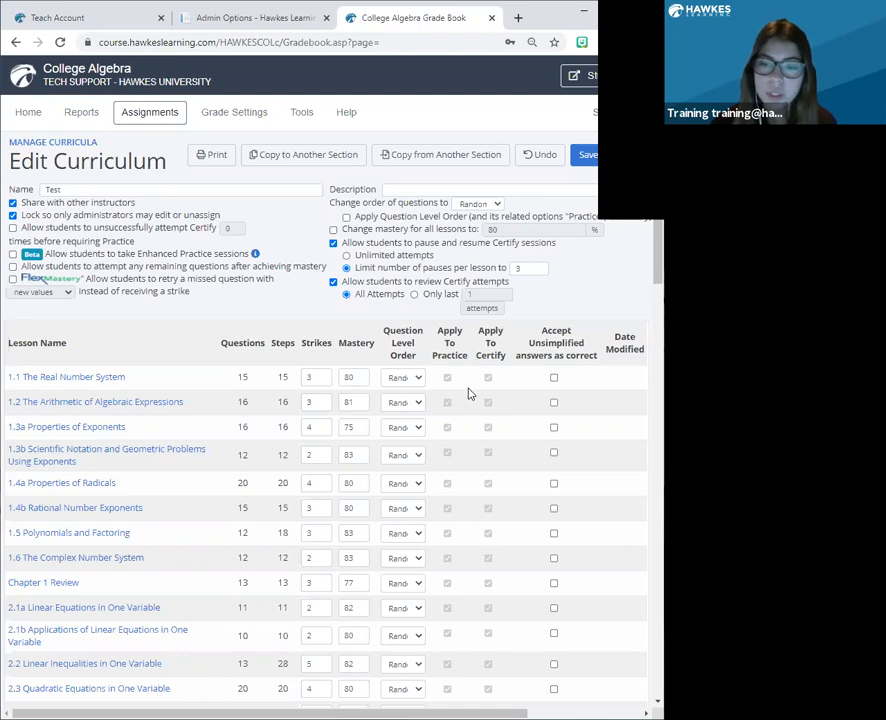
Open the SPRING 2019 lesson due dates assigned to Section 1 of the Tech Support instructor for editing.
click(183, 124)
click(400, 126)
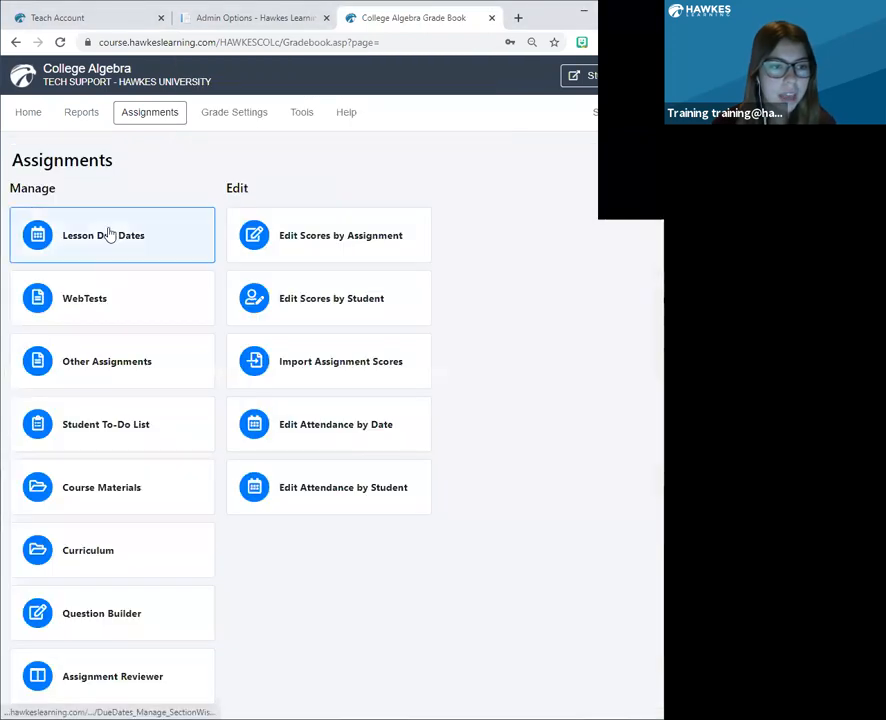
click(103, 242)
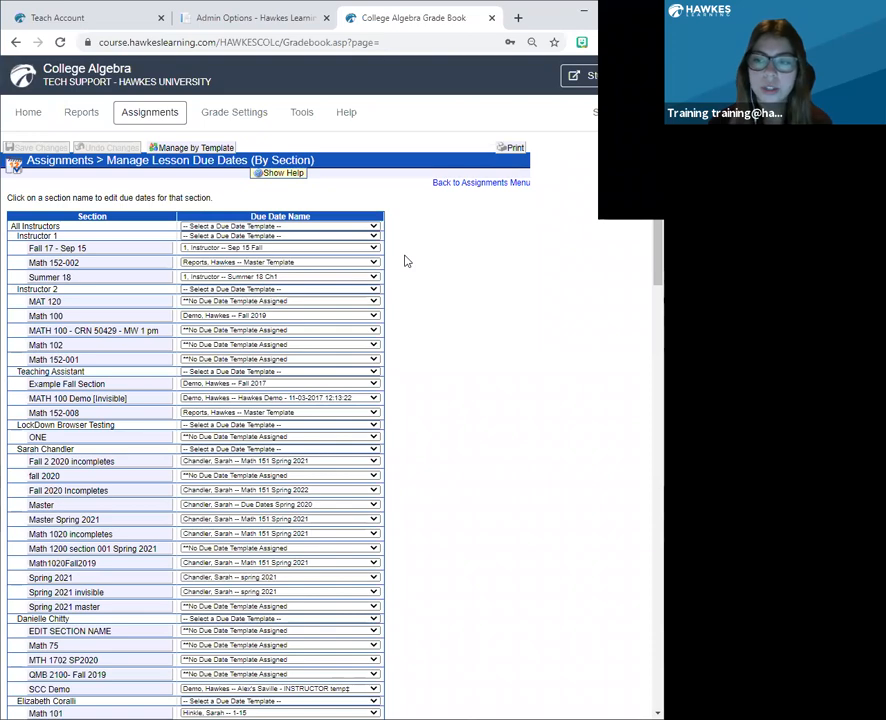
scroll(402, 290, down, 10)
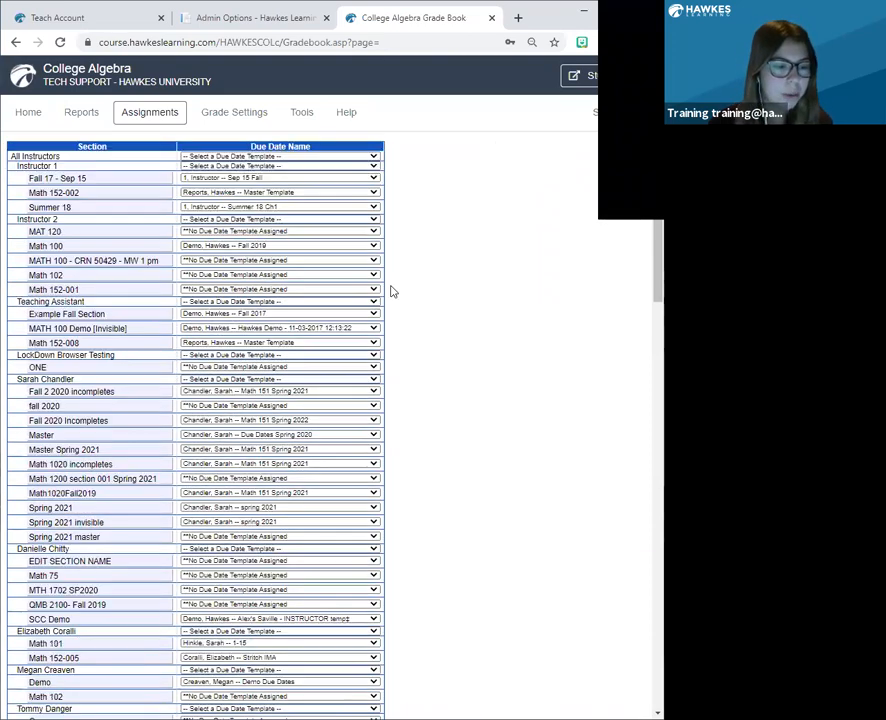
scroll(394, 292, down, 10)
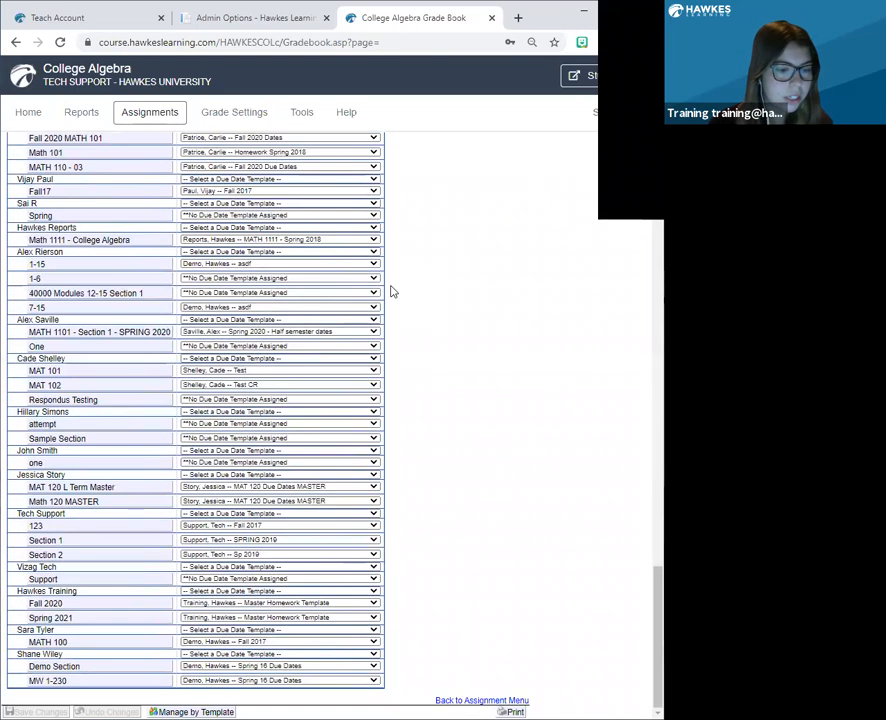
click(82, 557)
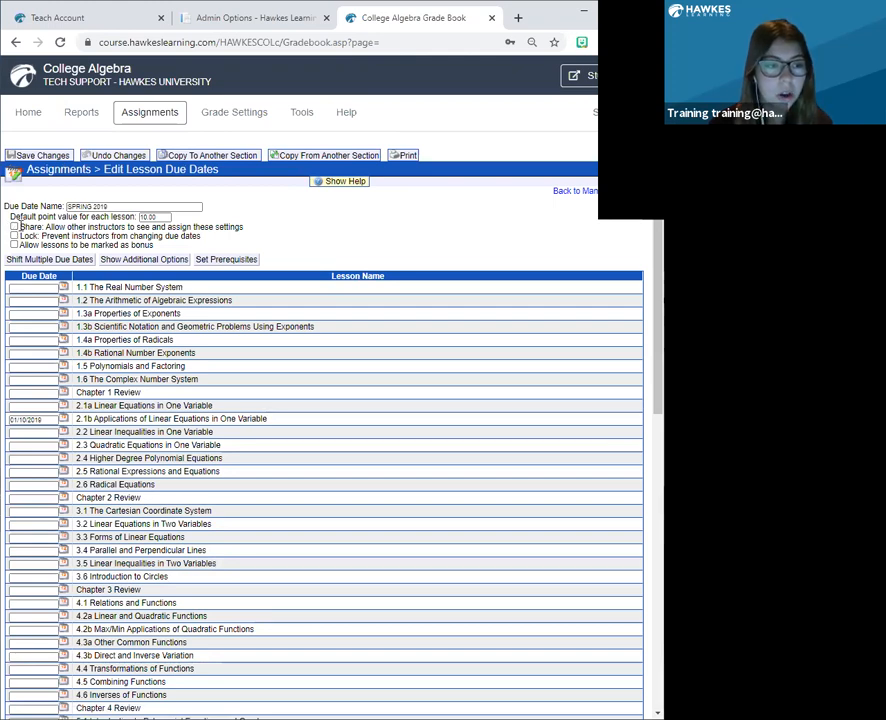
Try sharing the SPRING 2019 due dates with other instructors, toggle their editing lock on and off, and leave without saving.
click(14, 227)
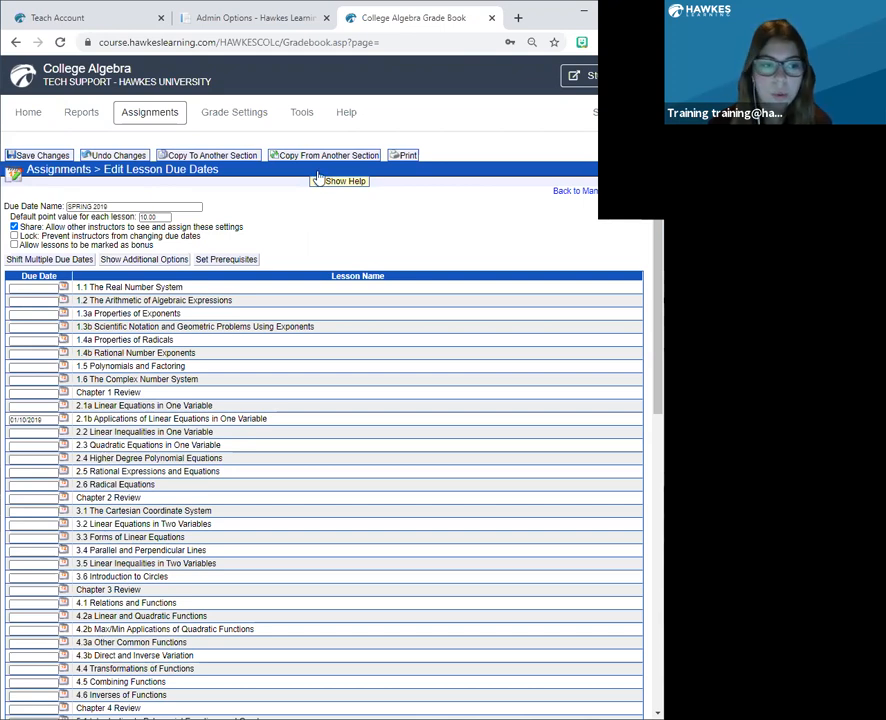
click(14, 237)
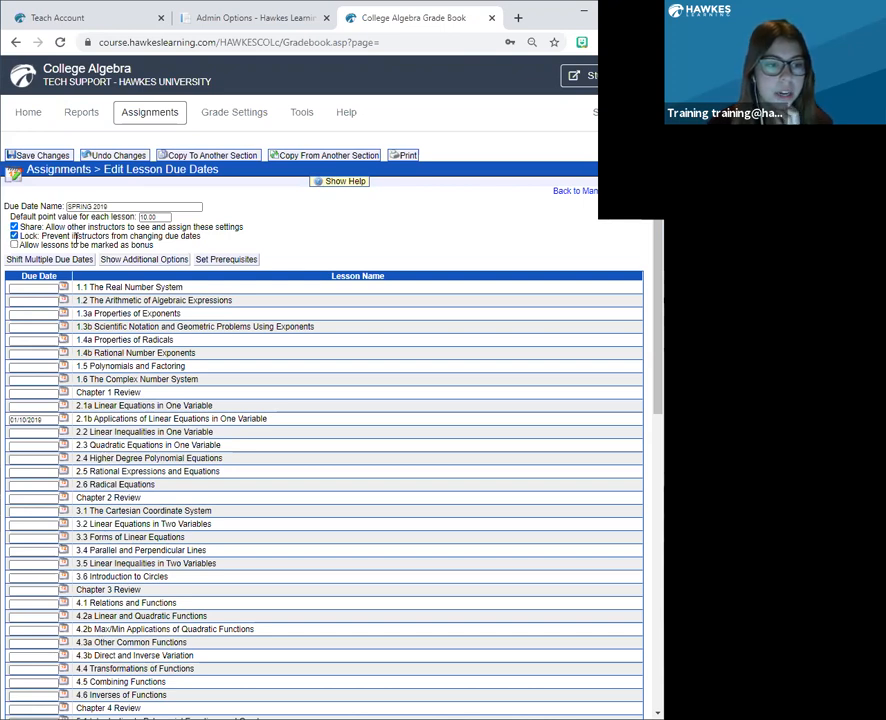
click(14, 236)
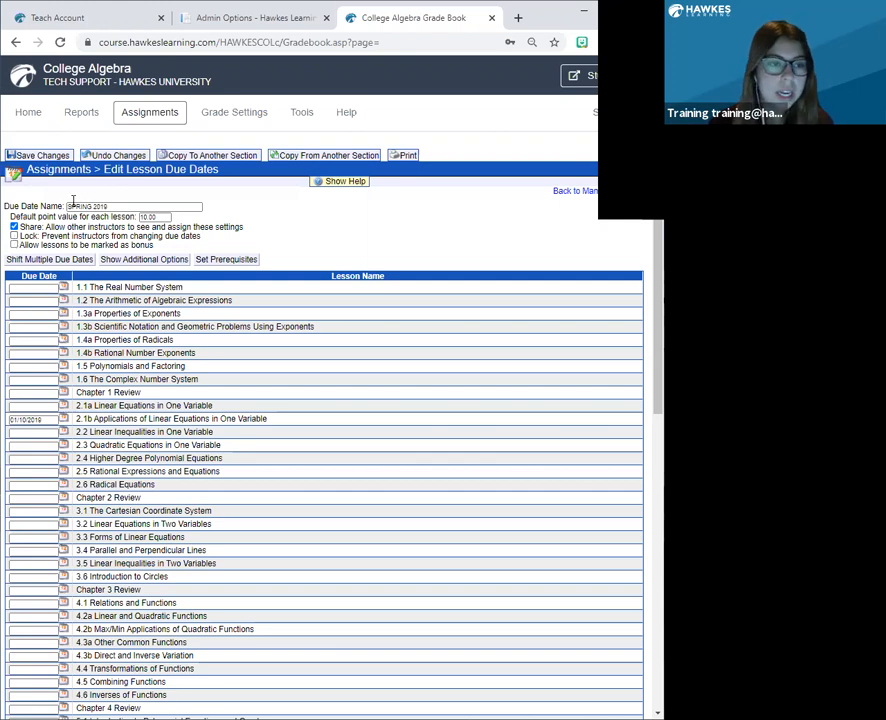
click(169, 118)
click(391, 124)
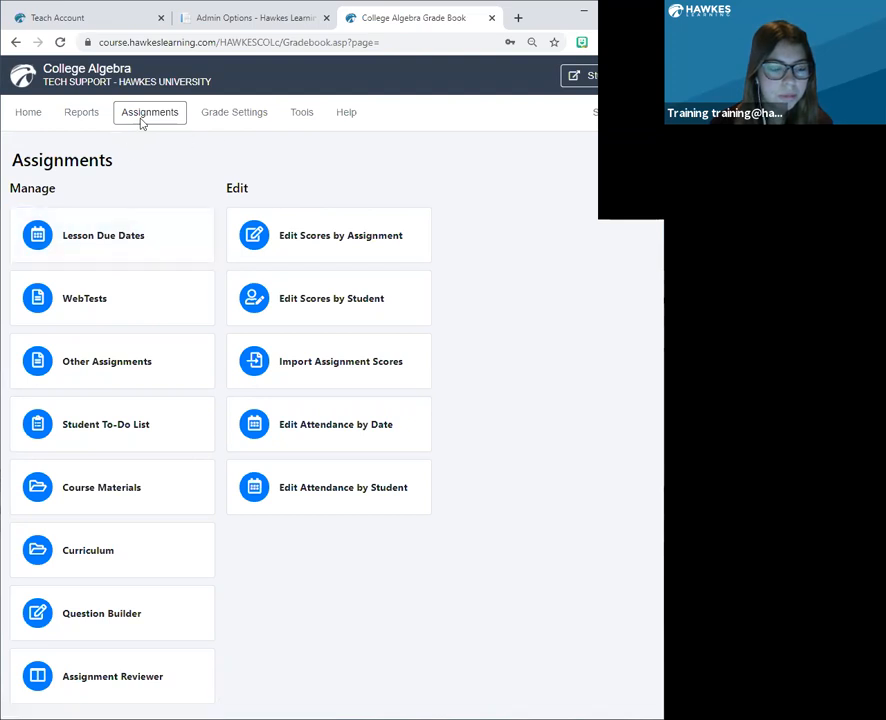
Switch the lesson due dates to management by template and select the Sep 15 Fall template.
click(136, 111)
click(117, 231)
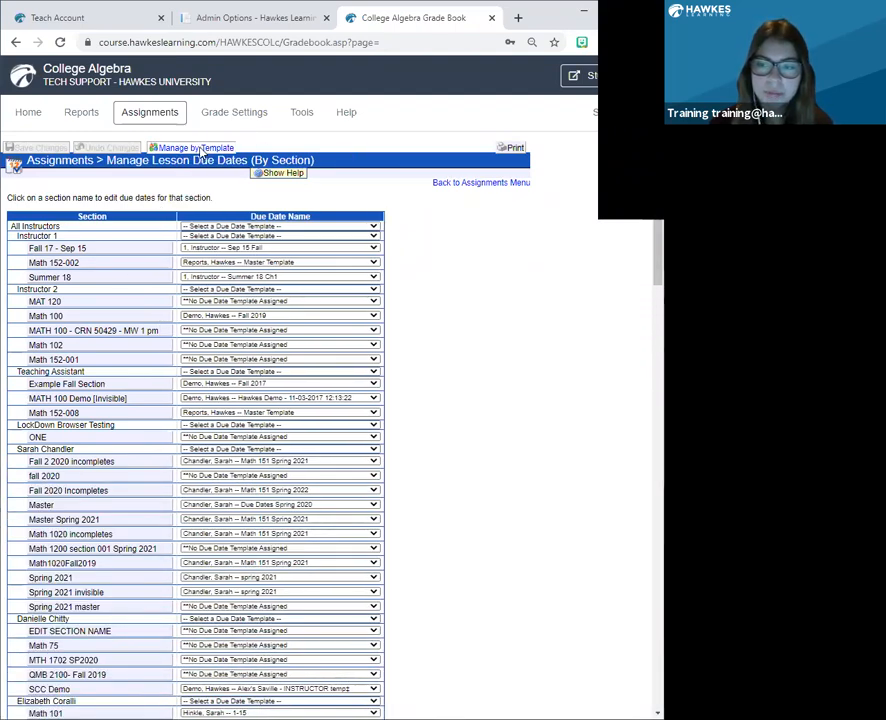
click(202, 150)
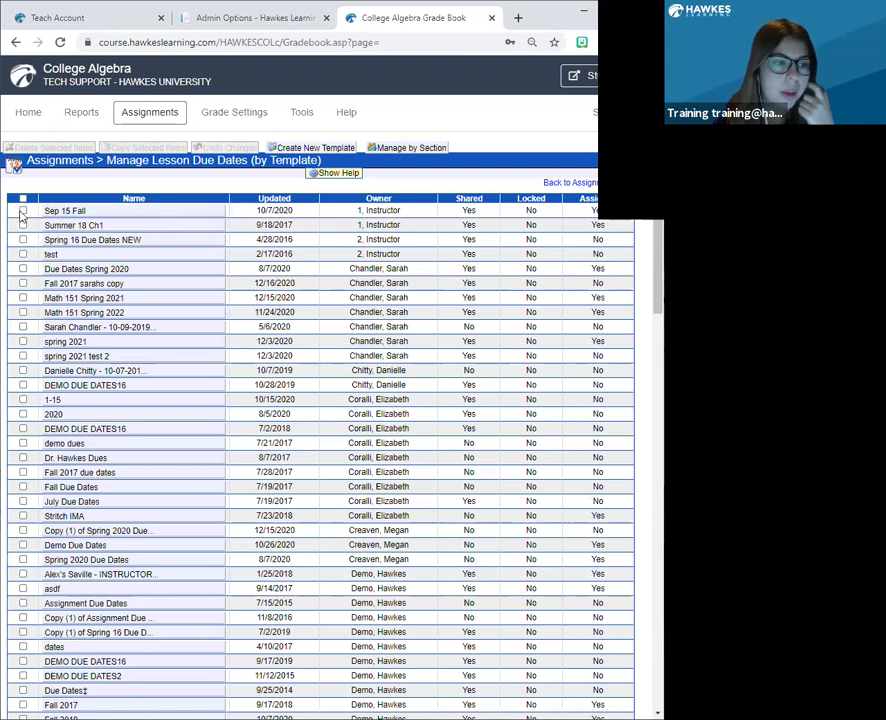
click(24, 212)
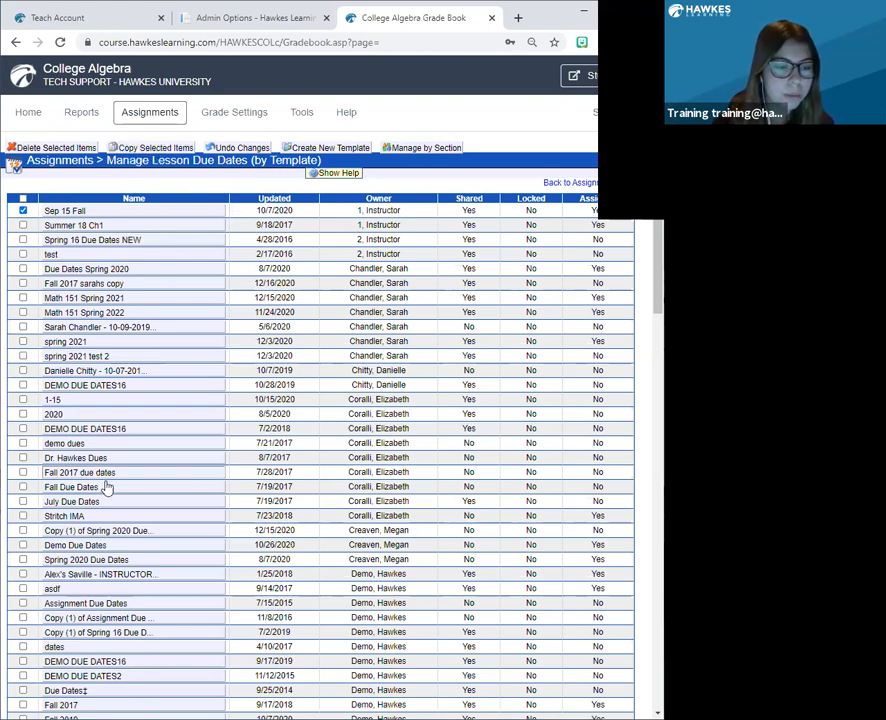
Open the Copy (1) of Spring 2020 Due Dates template and make its name editable.
scroll(100, 480, down, 1)
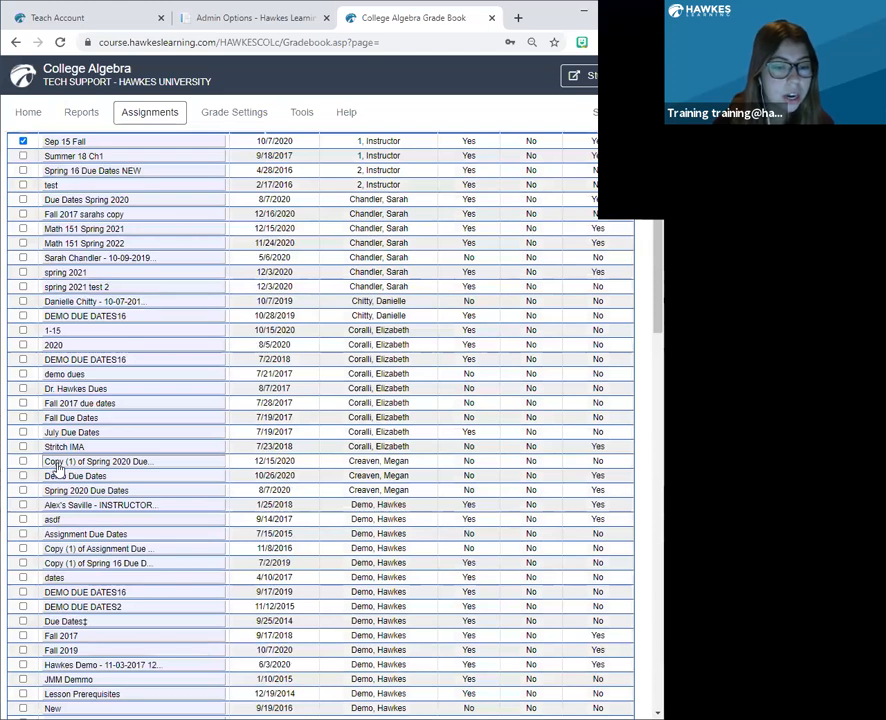
click(112, 464)
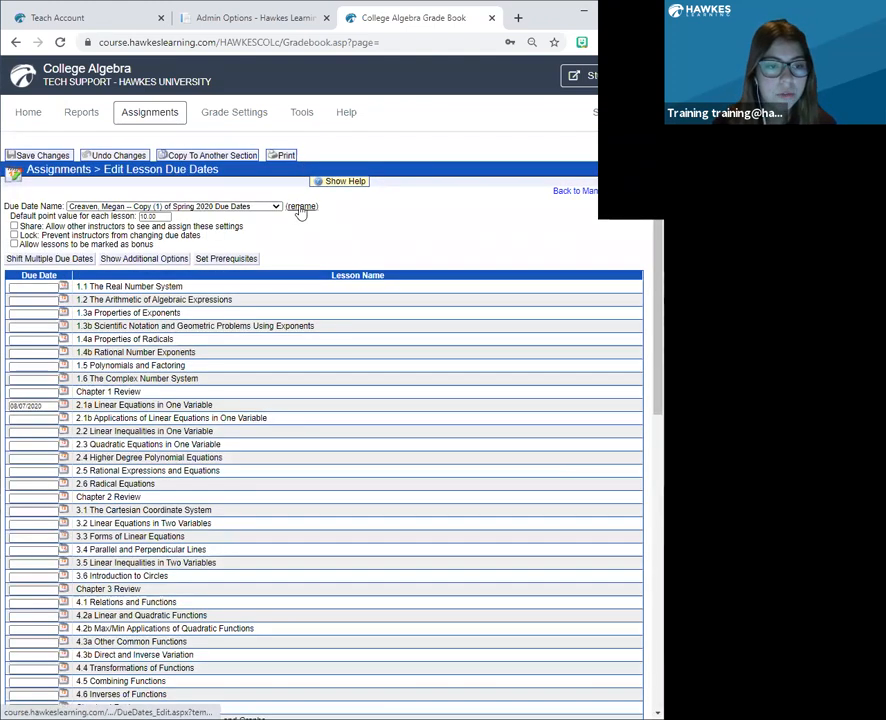
click(300, 207)
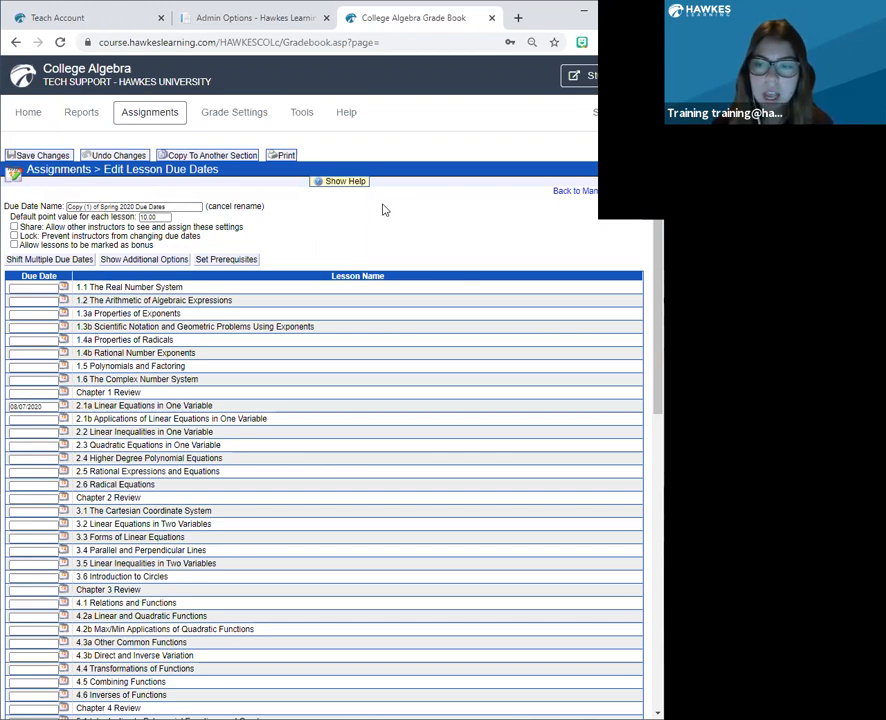
Open the list of WebTests and select test 12.
click(152, 119)
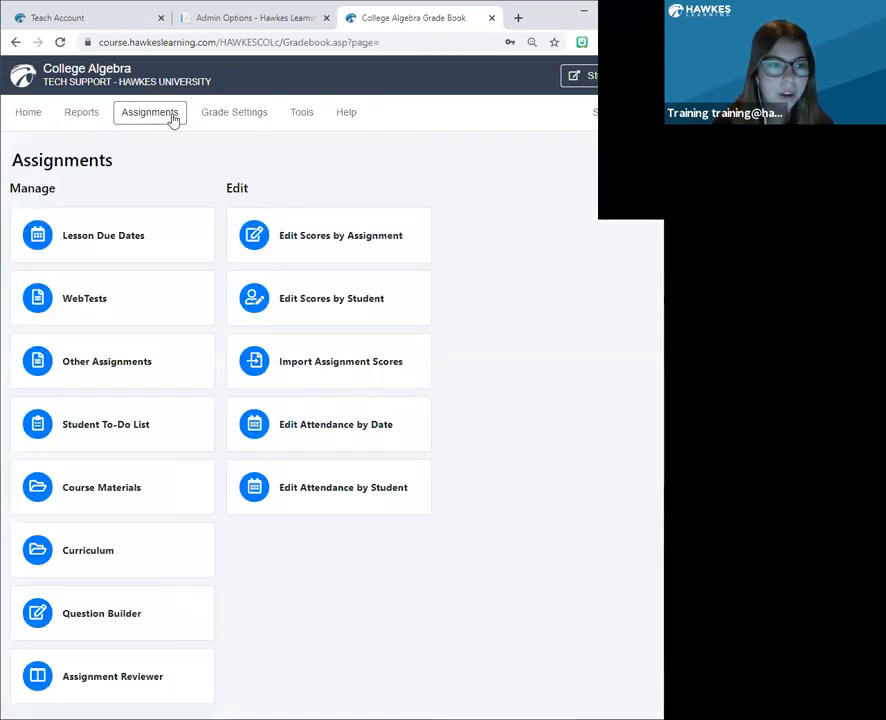
click(120, 312)
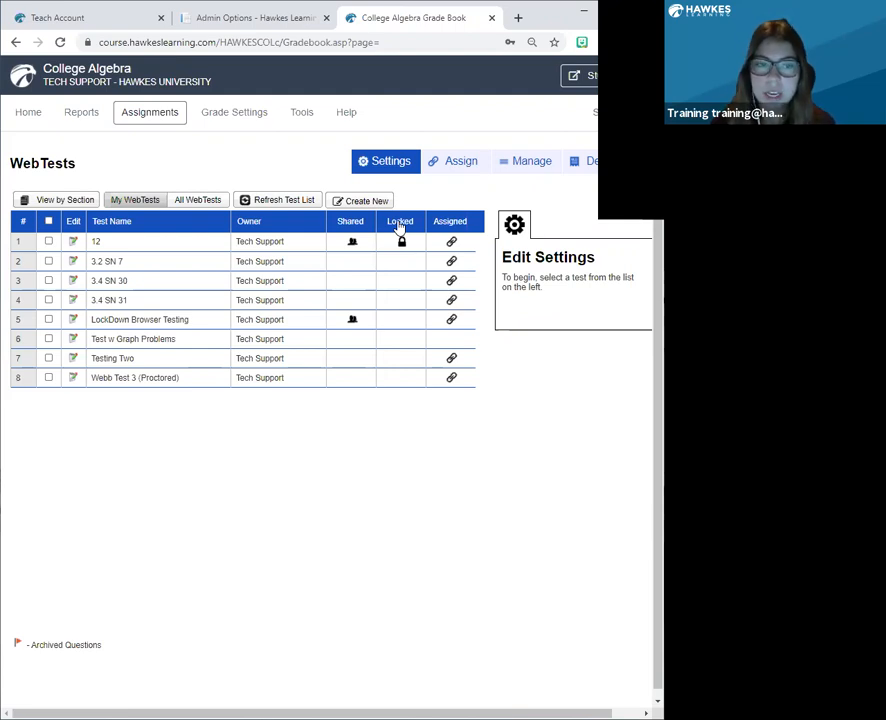
click(48, 241)
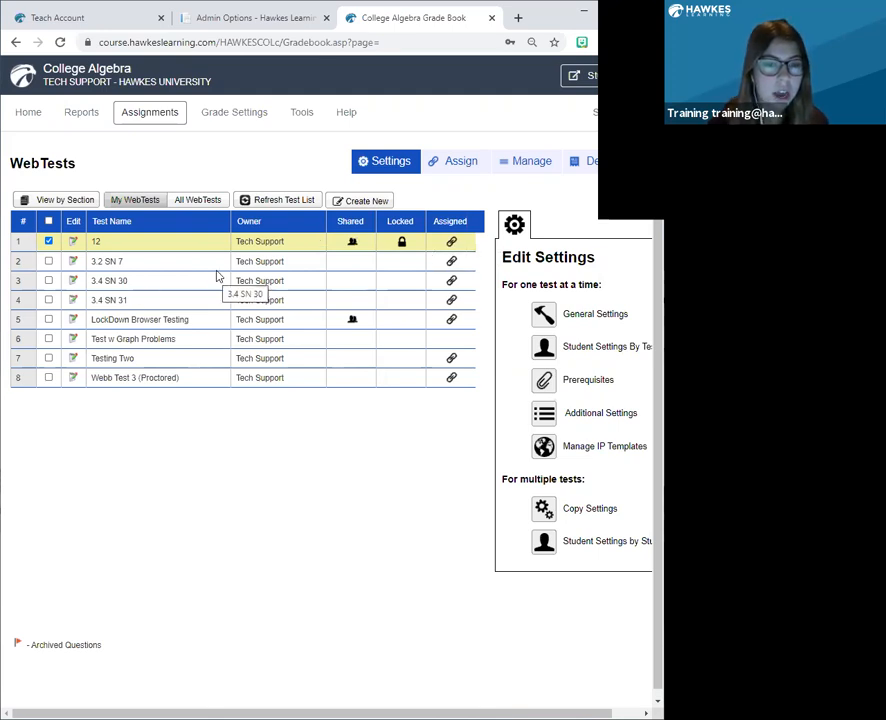
Examine the instructors' sections available for assigning test 12.
click(456, 163)
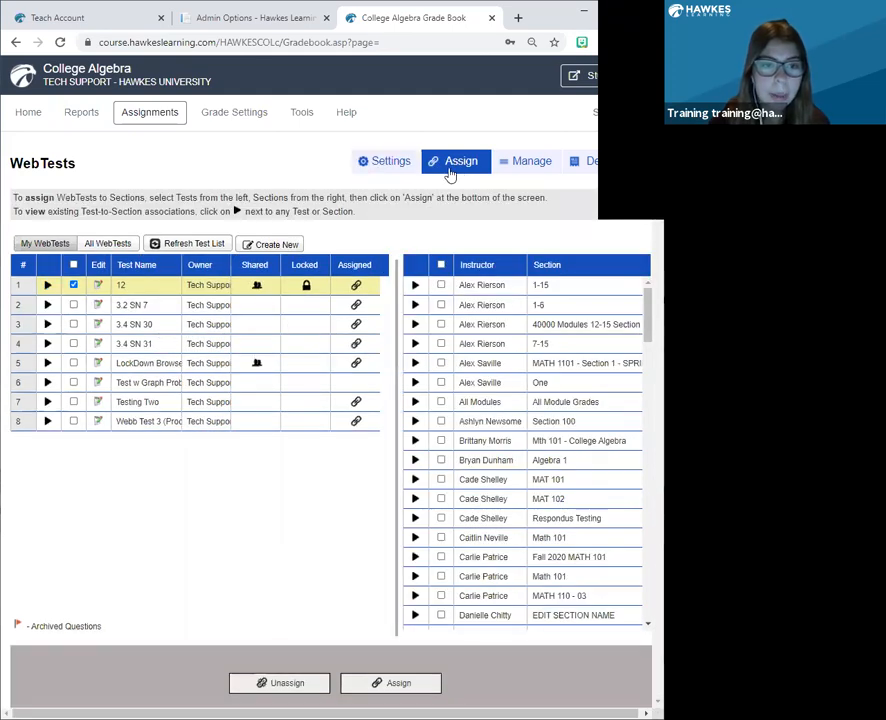
scroll(510, 340, down, 10)
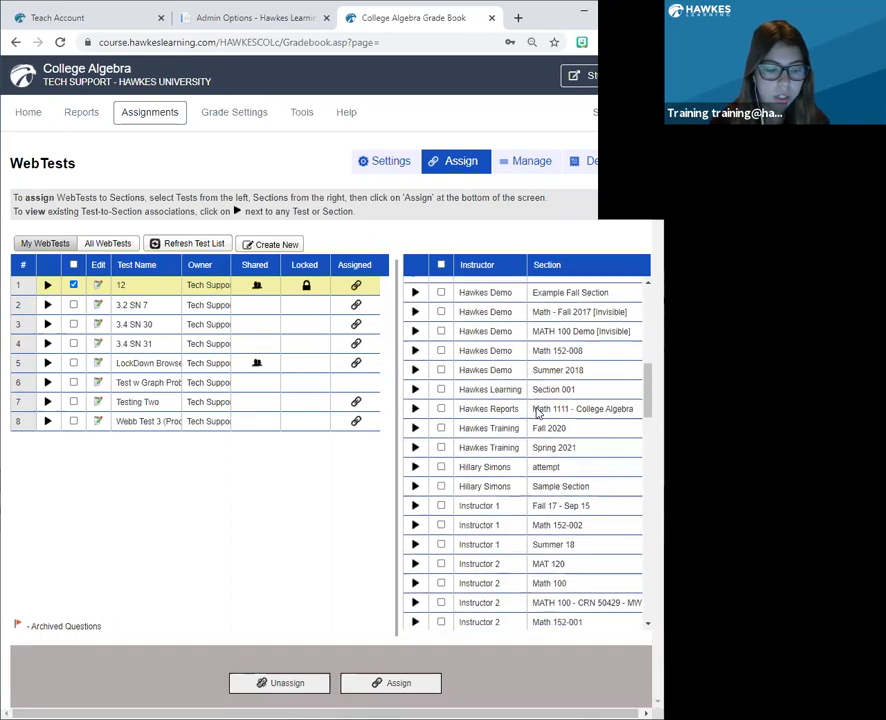
scroll(538, 412, down, 15)
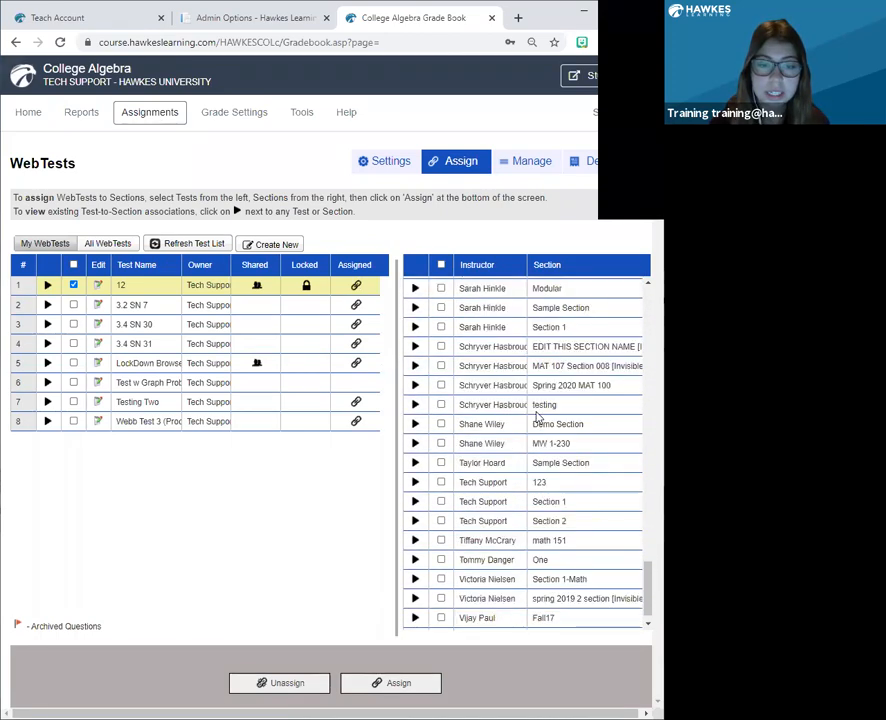
scroll(538, 415, up, 18)
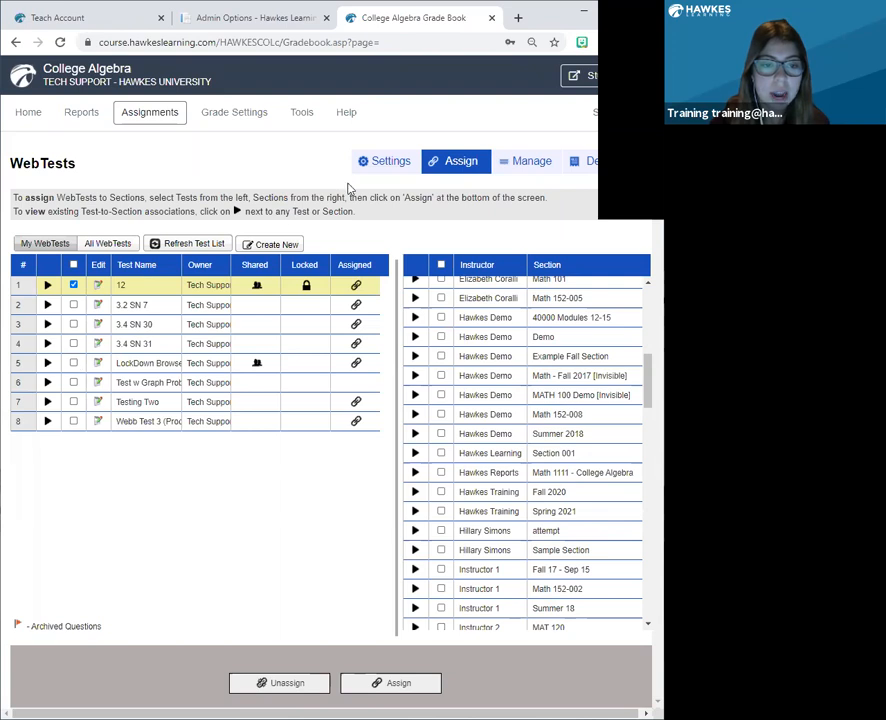
Select the LockDown Browser Testing WebTest instead of test 12 and open its general settings.
click(385, 170)
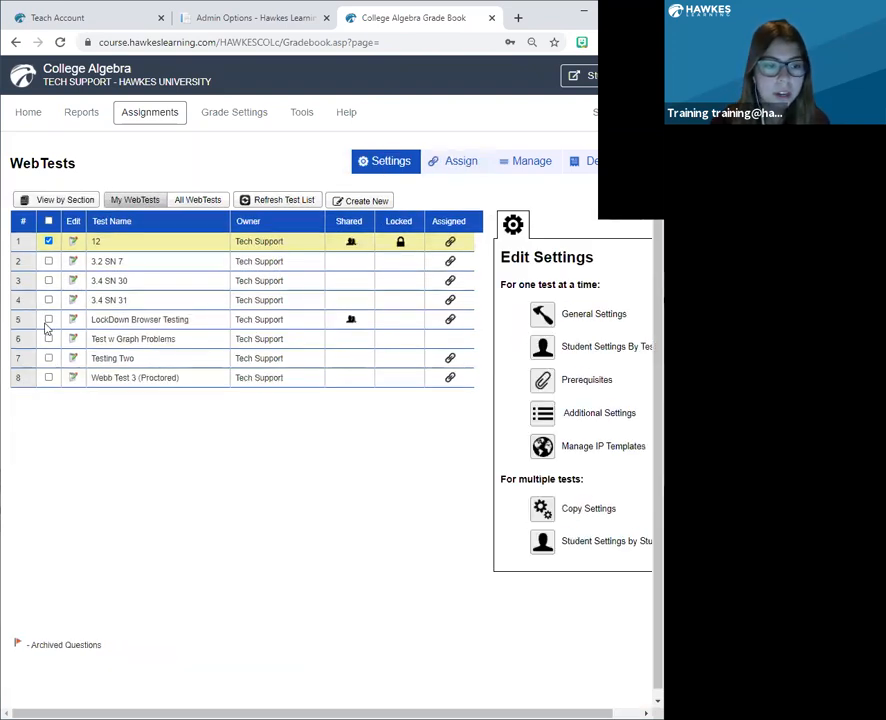
click(48, 319)
click(48, 242)
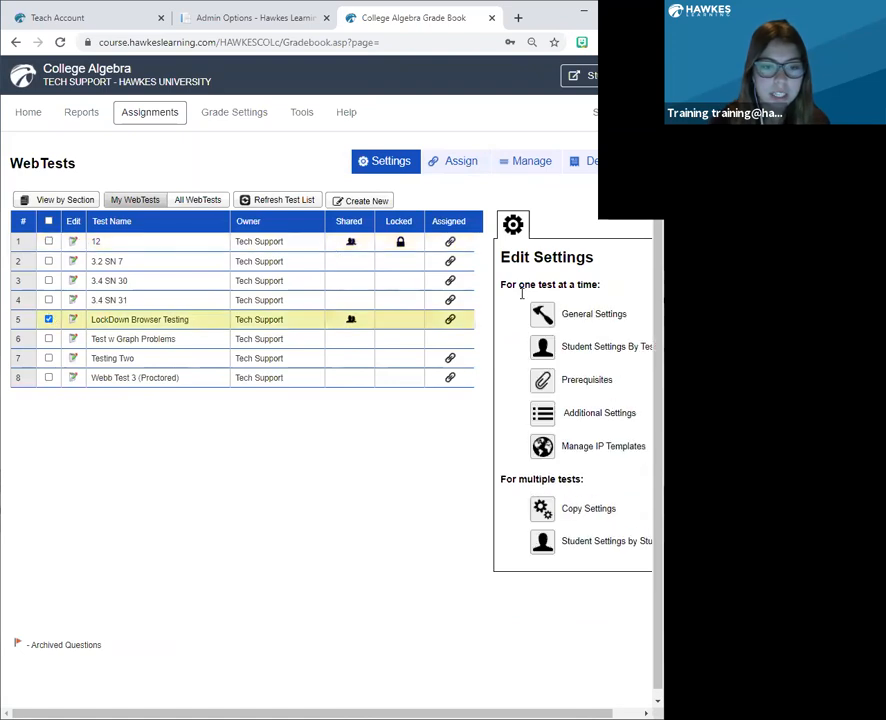
click(570, 318)
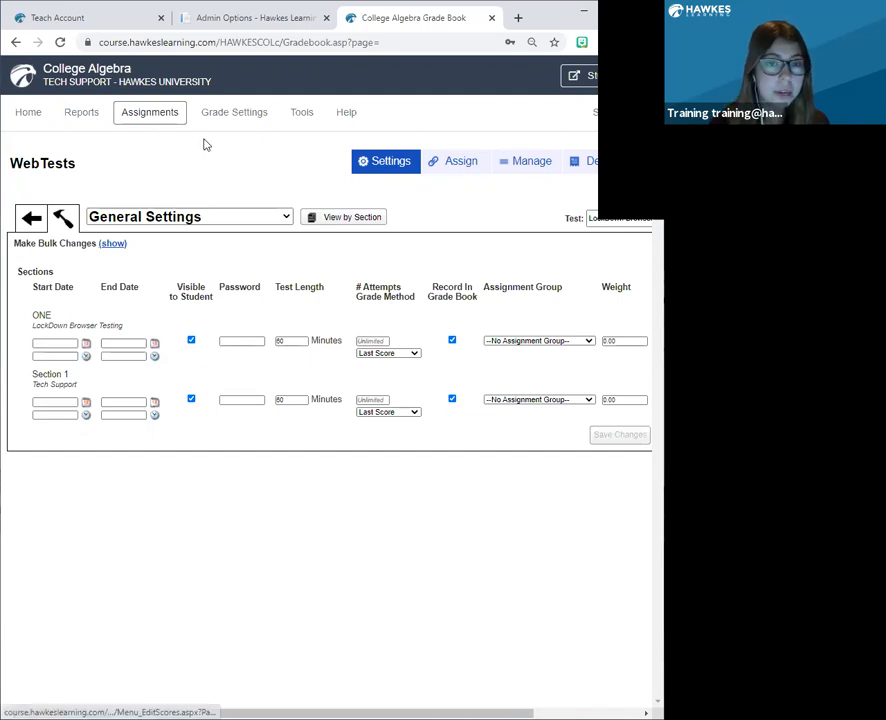
Open the All Student Scores report and look through its instructor choices, keeping Tech Support.
click(72, 115)
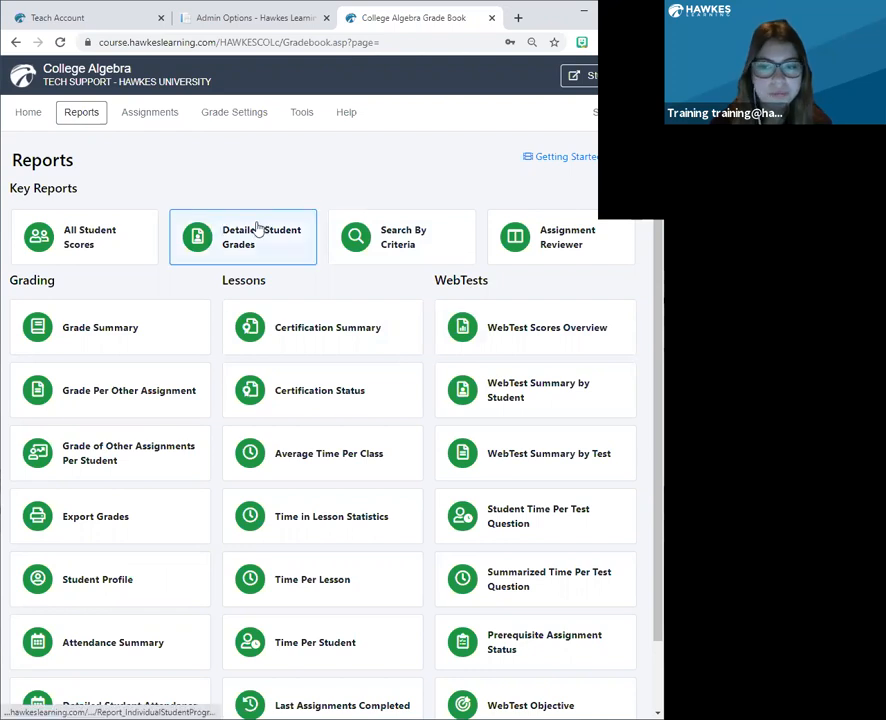
click(78, 245)
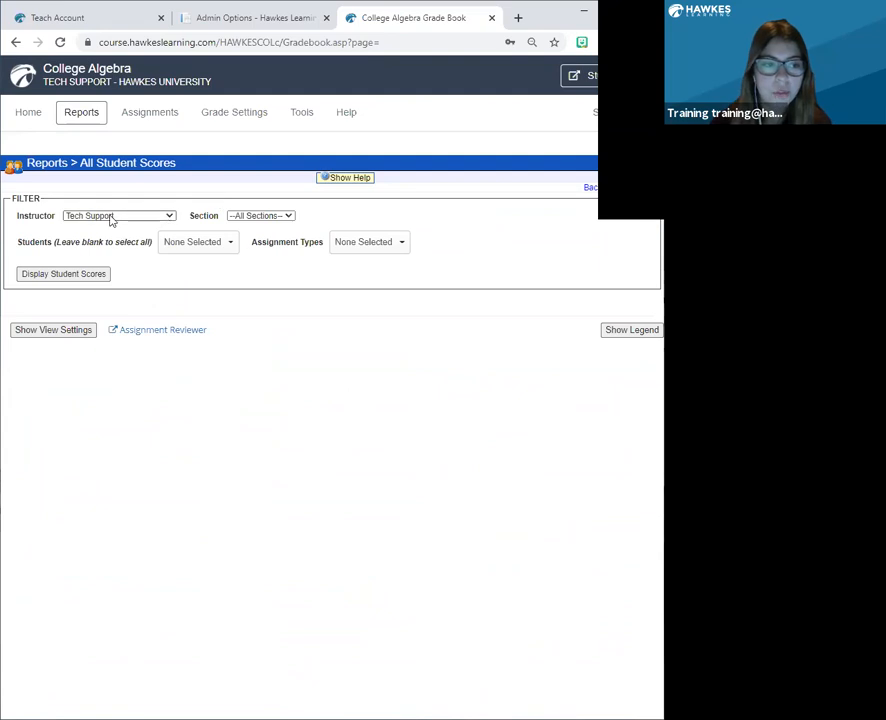
click(171, 216)
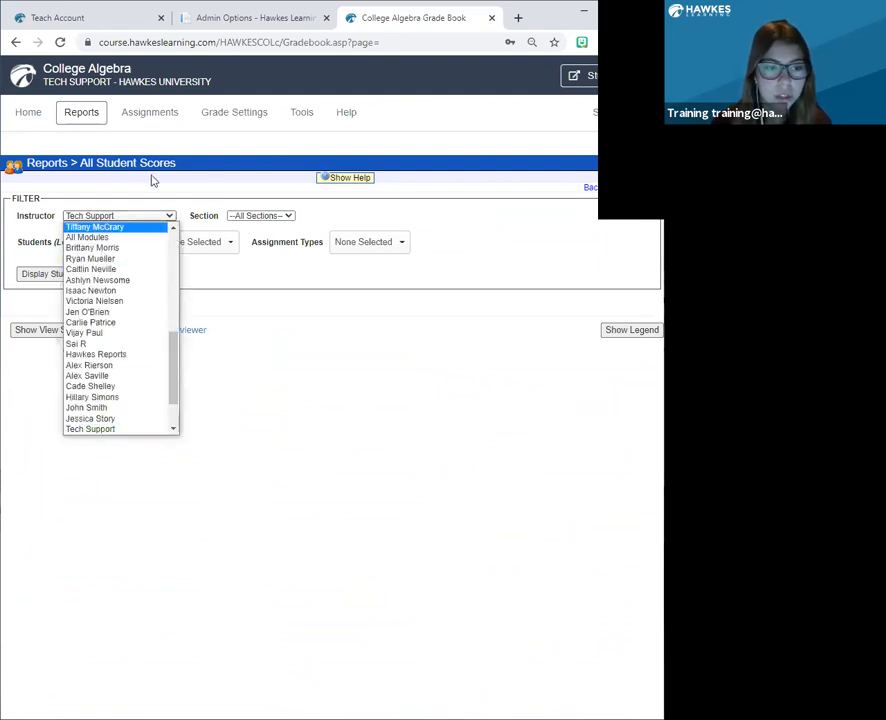
click(153, 180)
click(169, 216)
scroll(110, 270, up, 1)
click(156, 156)
Check the section choices and display the student scores for all sections of the Tech Support instructor.
click(287, 216)
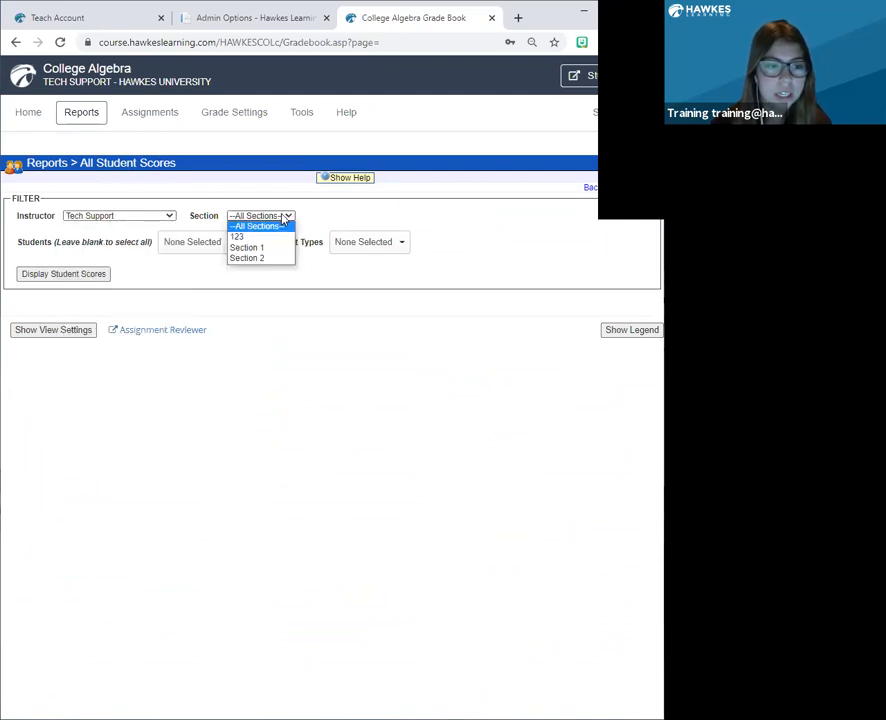
click(297, 197)
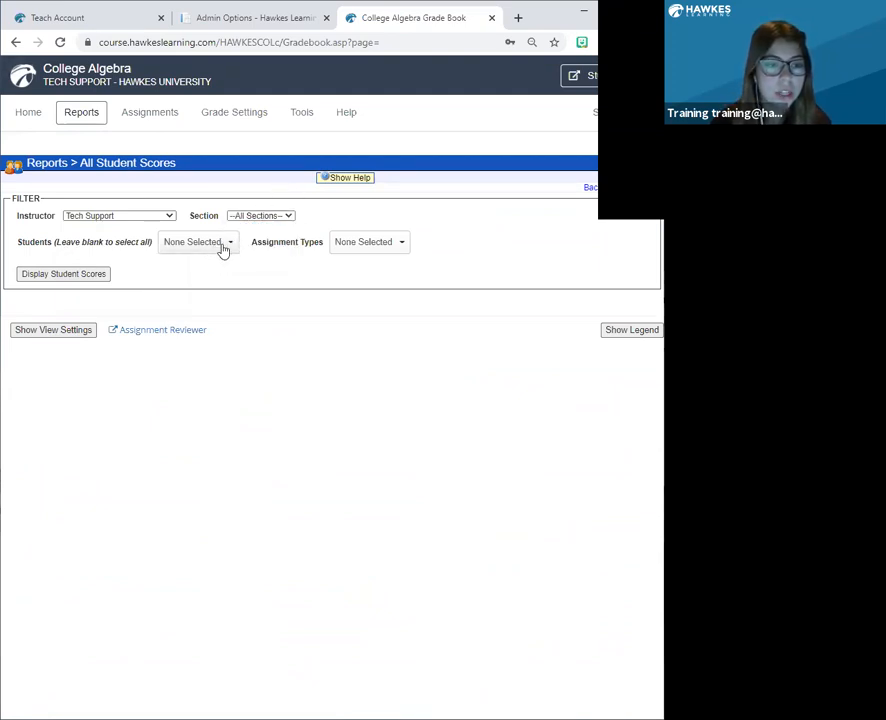
click(74, 280)
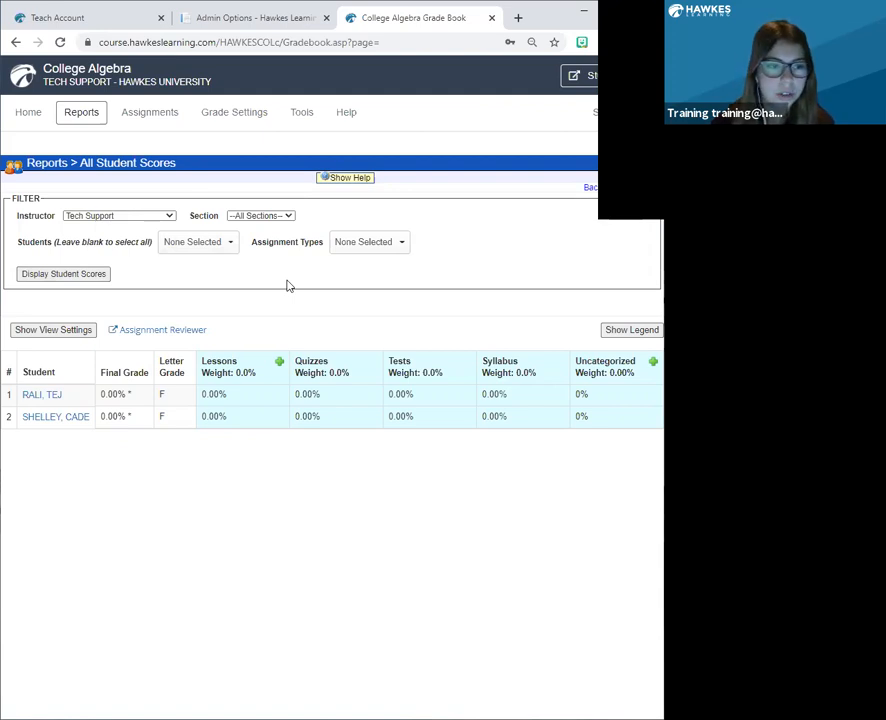
Open the Detailed Student Grades report and bring up the list of students available across instructors and sections.
click(93, 119)
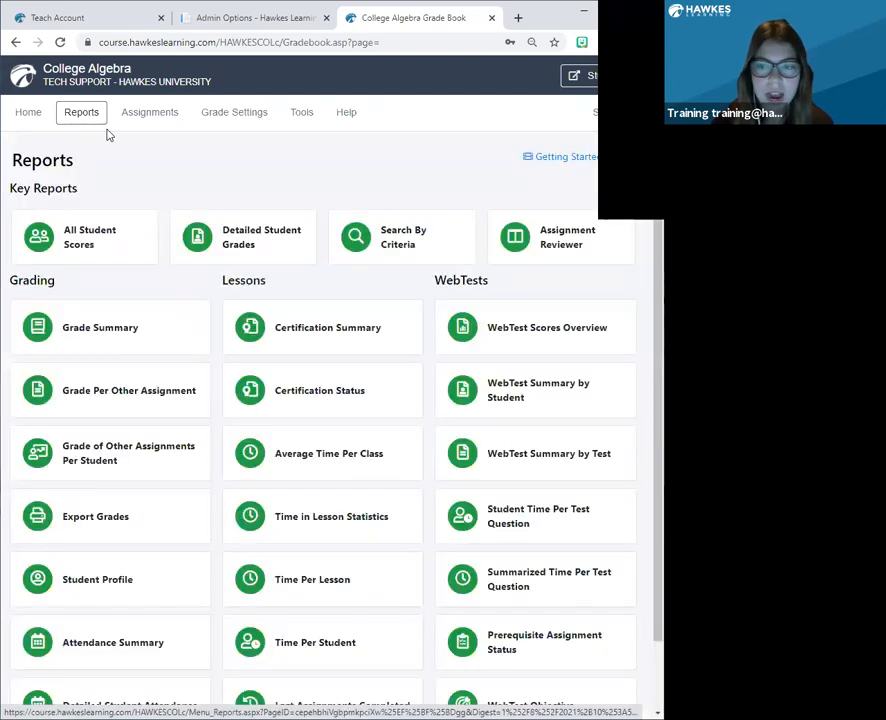
click(258, 251)
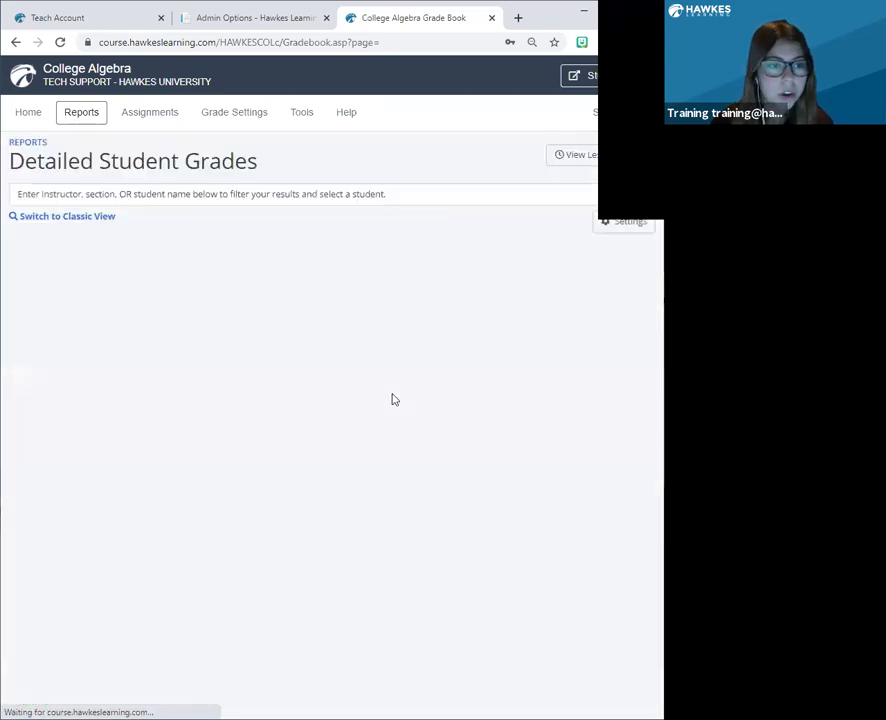
click(187, 195)
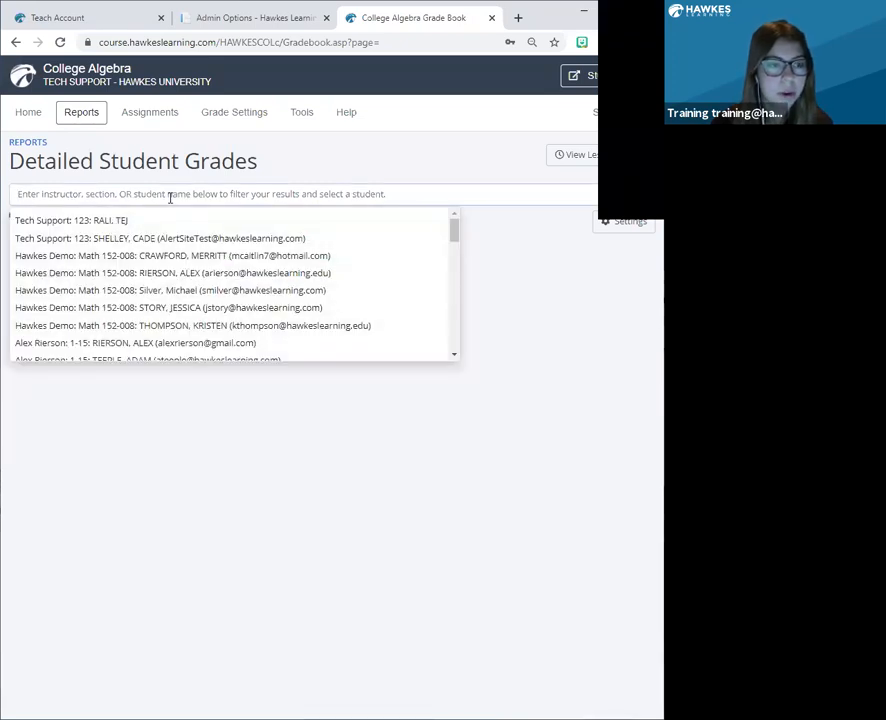
Open the Search By Criteria report and set its instructor filter to All Instructors.
click(90, 118)
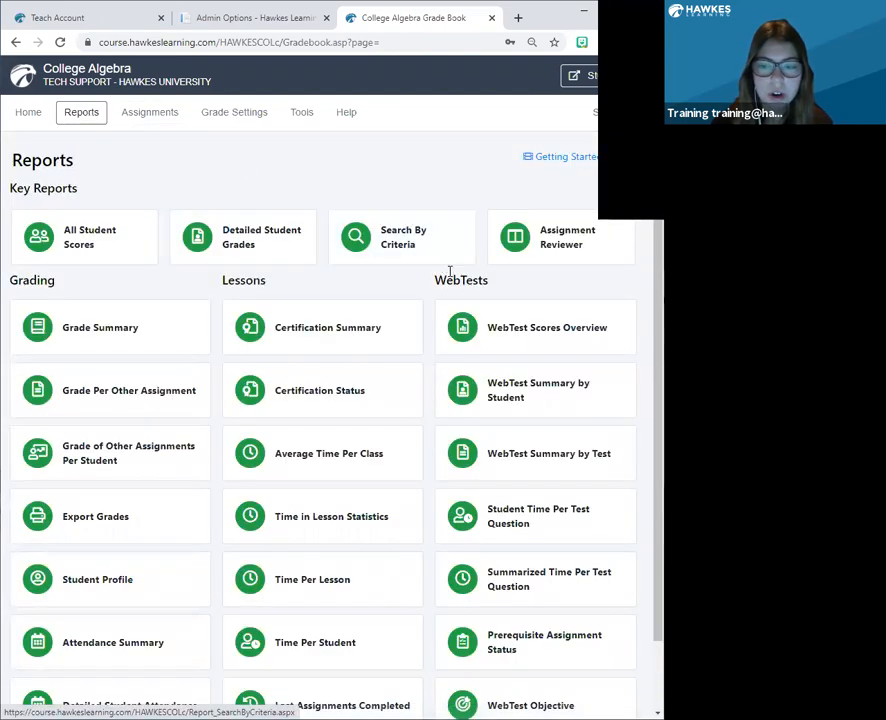
click(410, 265)
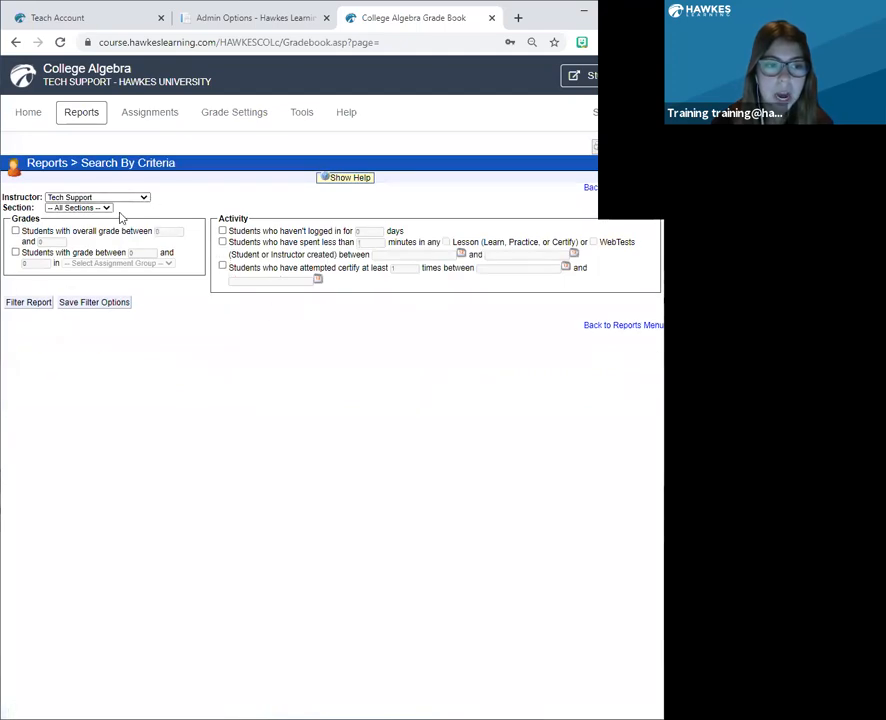
click(143, 197)
scroll(97, 247, up, 5)
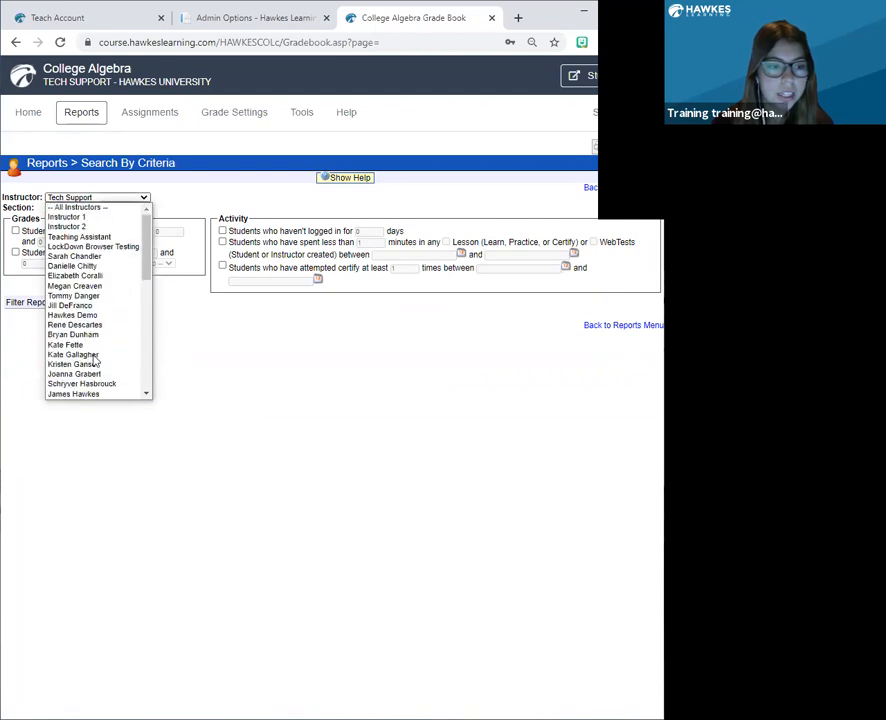
click(95, 209)
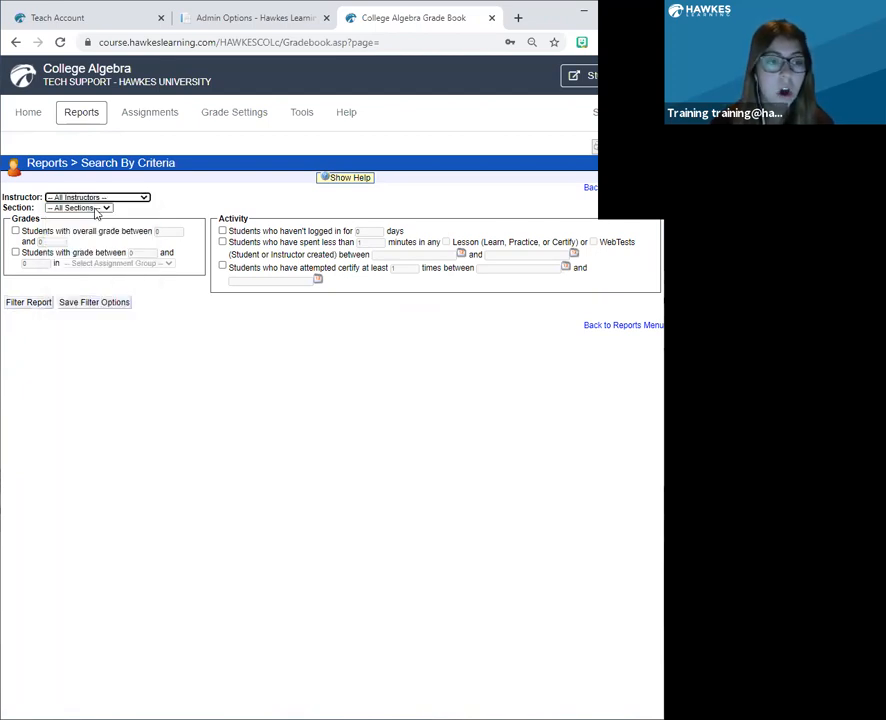
Set the section filter to All Sections and enable the criteria for overall grade range and days without logging in.
click(96, 208)
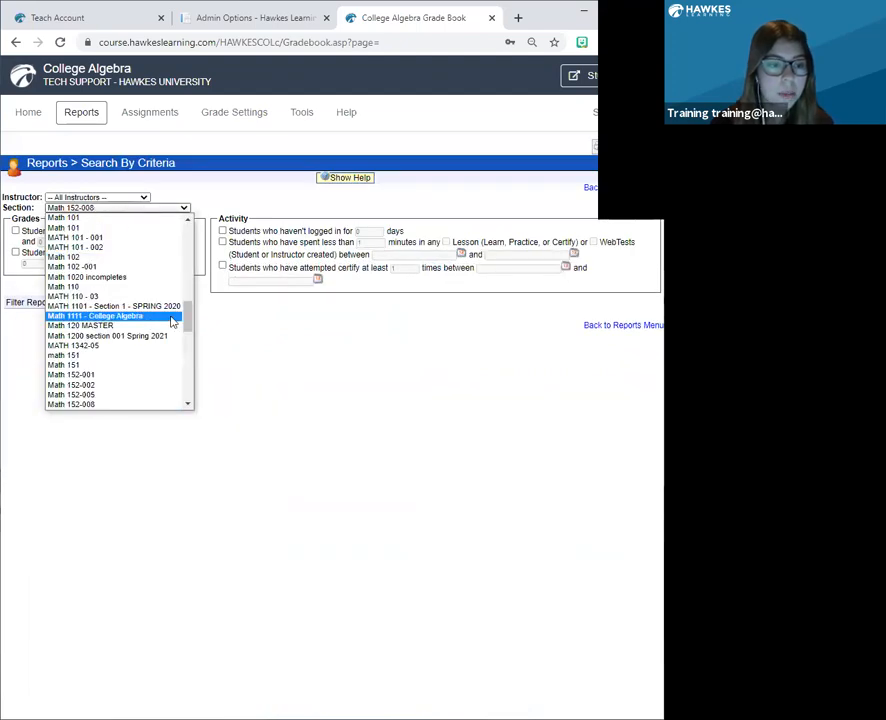
scroll(188, 256, up, 5)
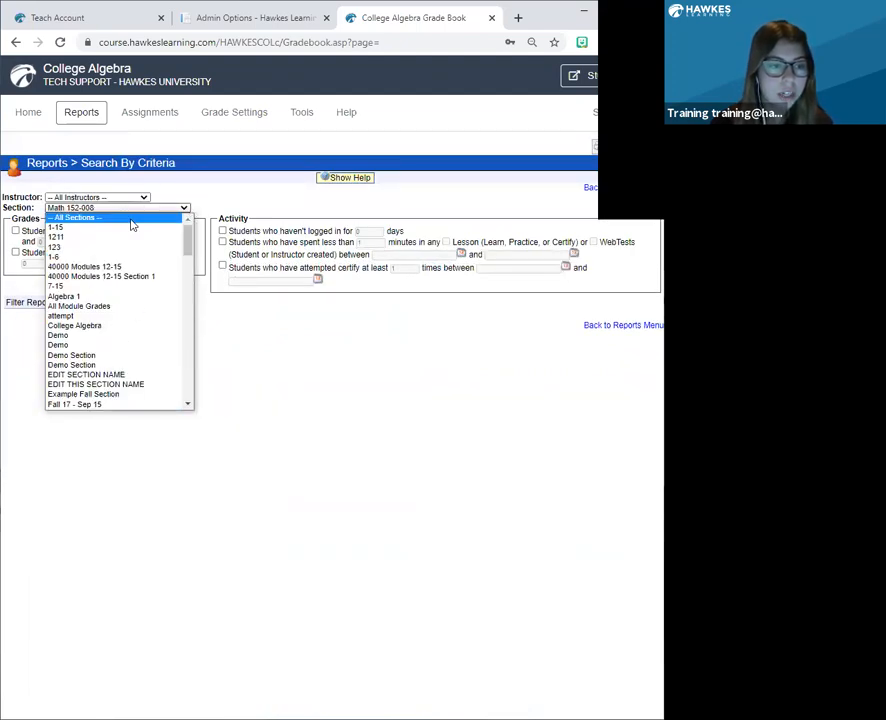
click(131, 220)
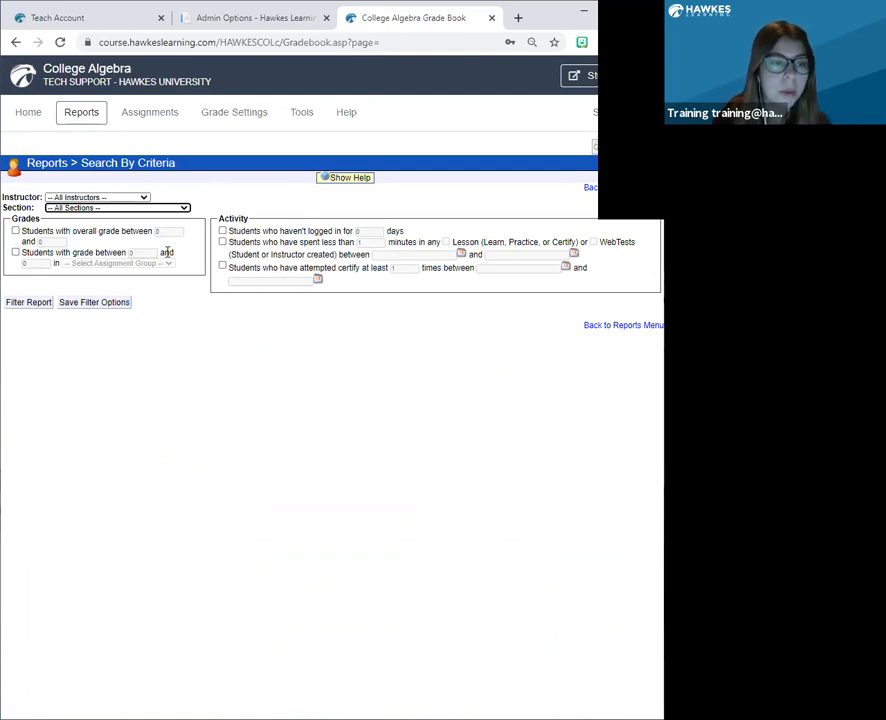
click(15, 231)
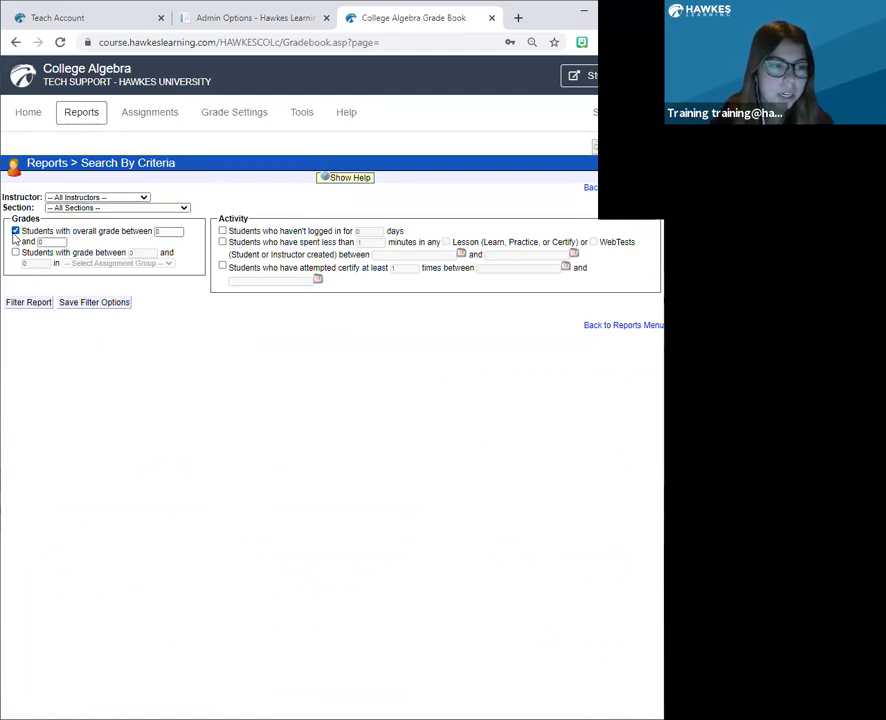
click(223, 231)
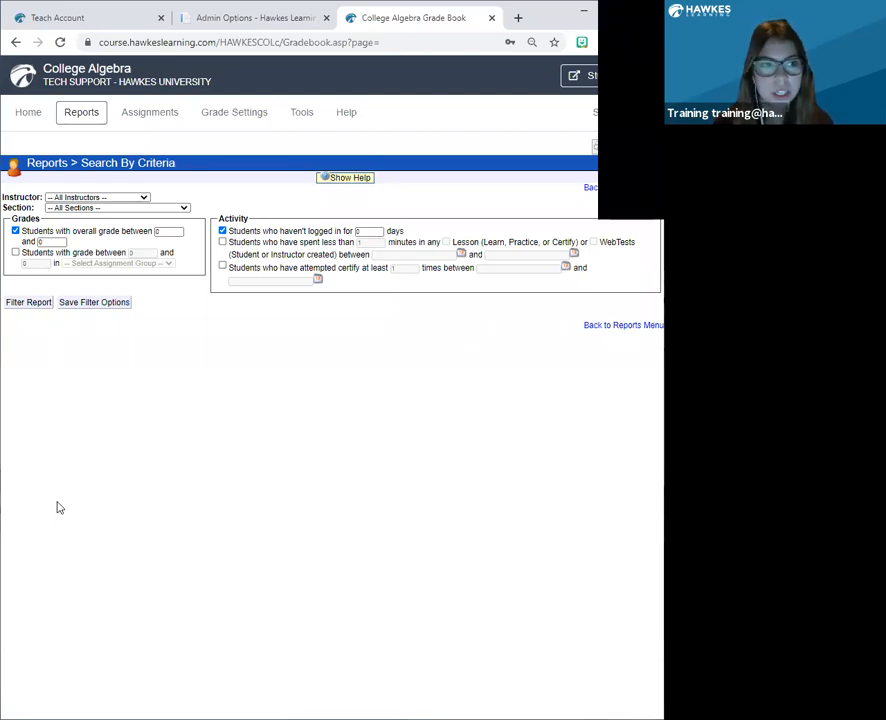
Open the Assignment Reviewer report and switch its instructor to Hawkes Demo.
click(82, 114)
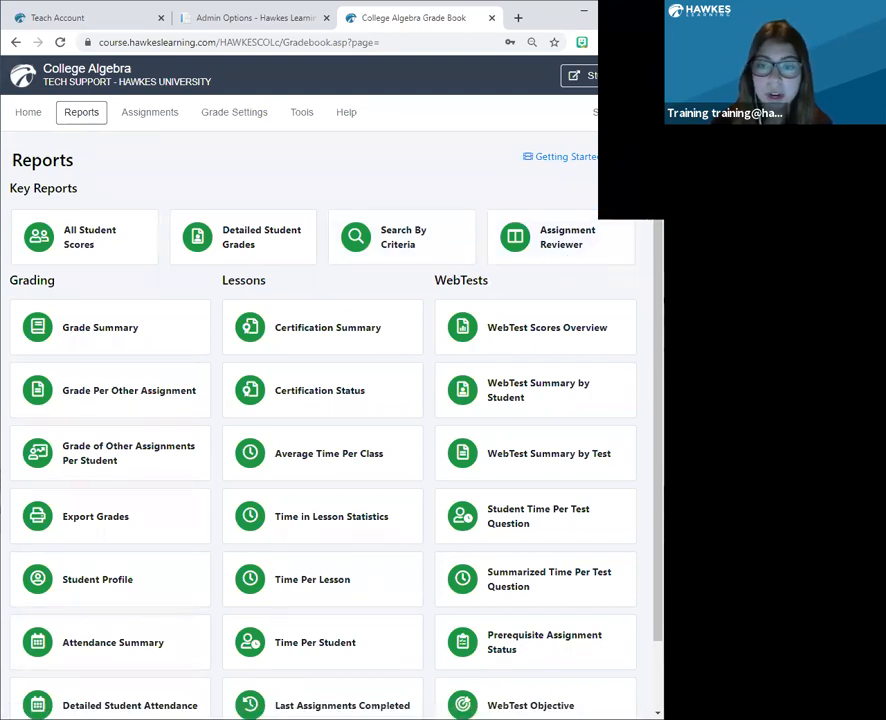
click(535, 242)
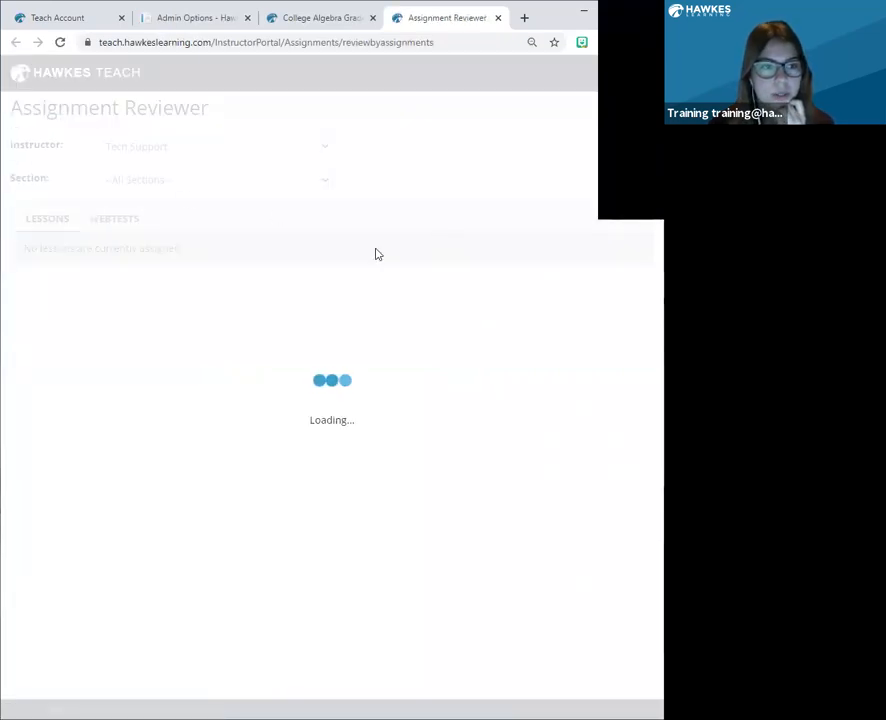
scroll(381, 301, down, 1)
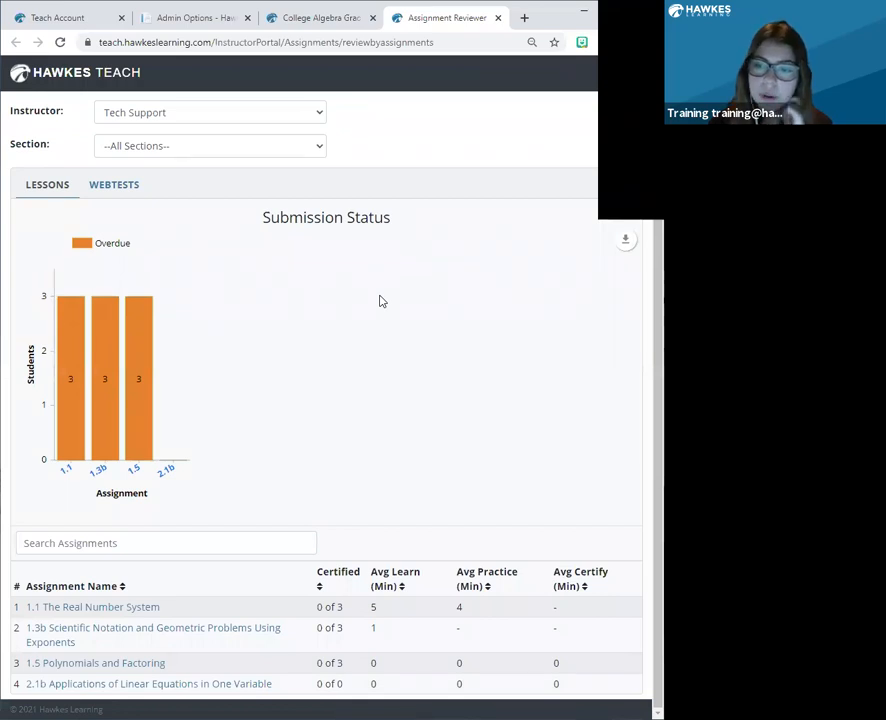
click(273, 114)
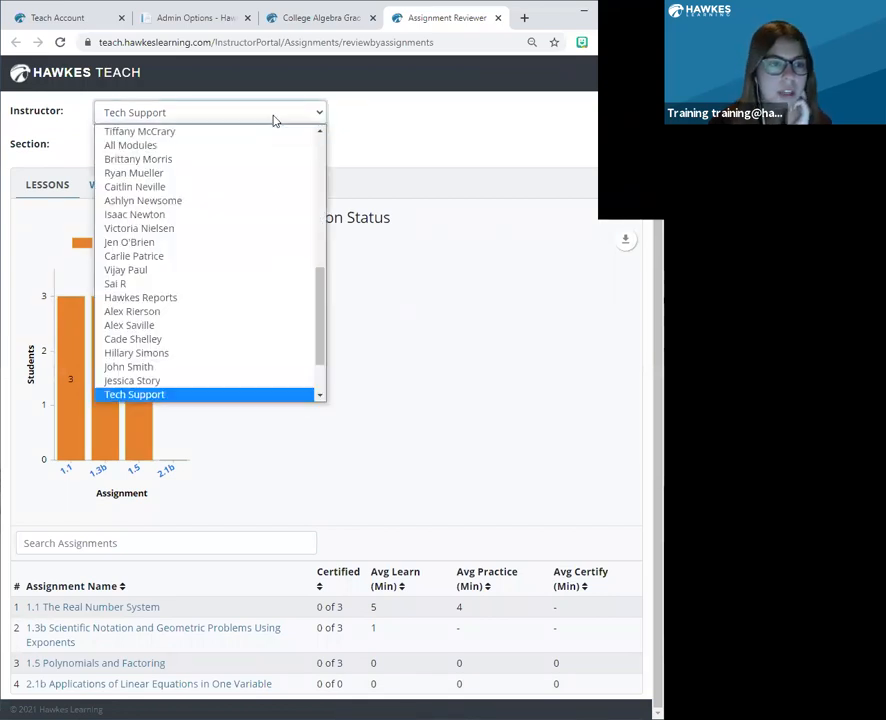
scroll(245, 368, up, 10)
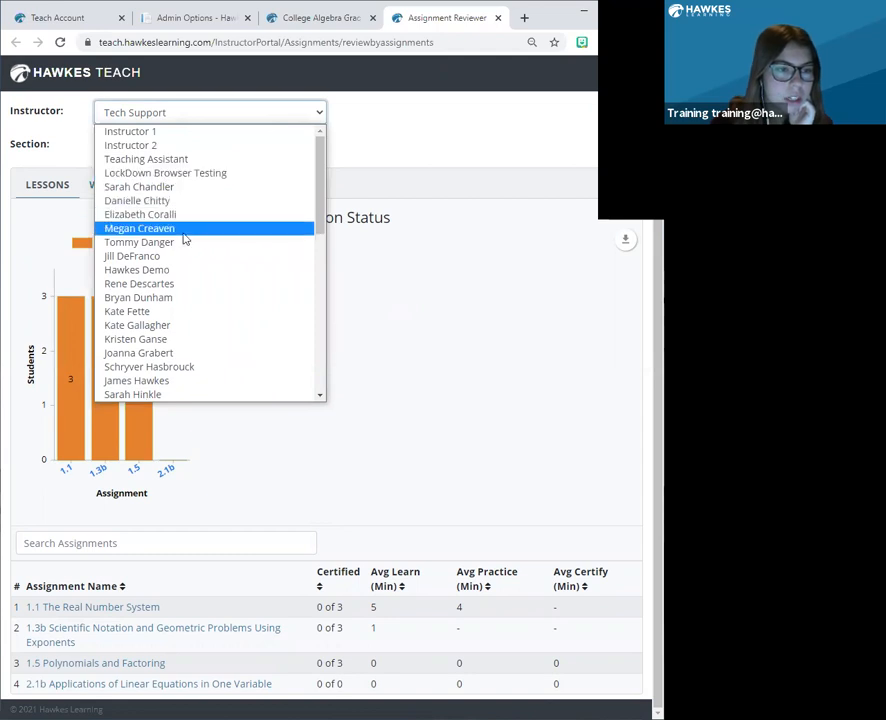
click(183, 269)
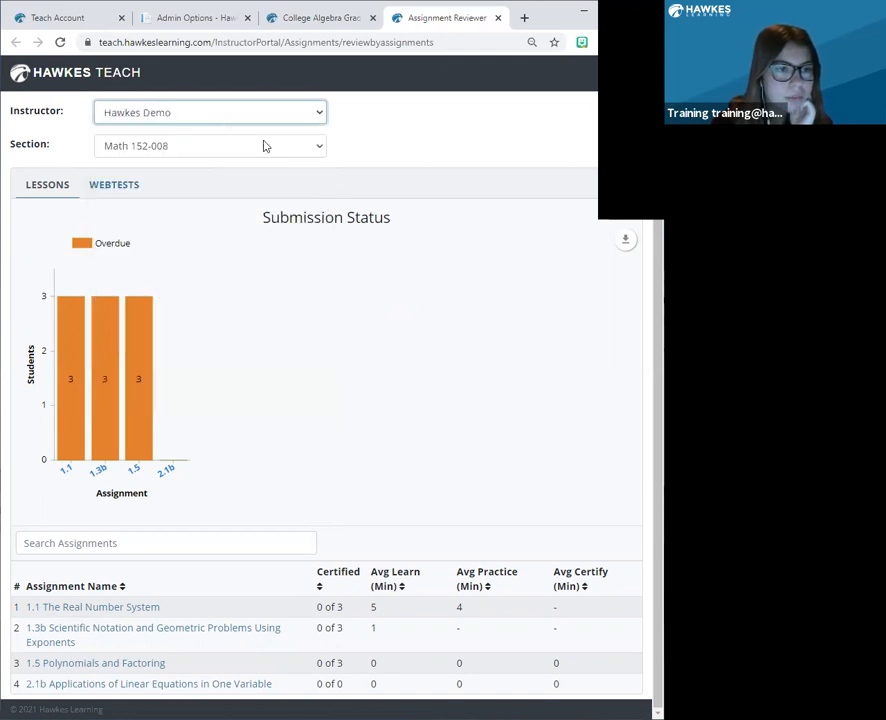
Review the lesson submission chart, average times and instructor choices for section Math 152-008, and close the Assignment Reviewer.
scroll(392, 322, down, 2)
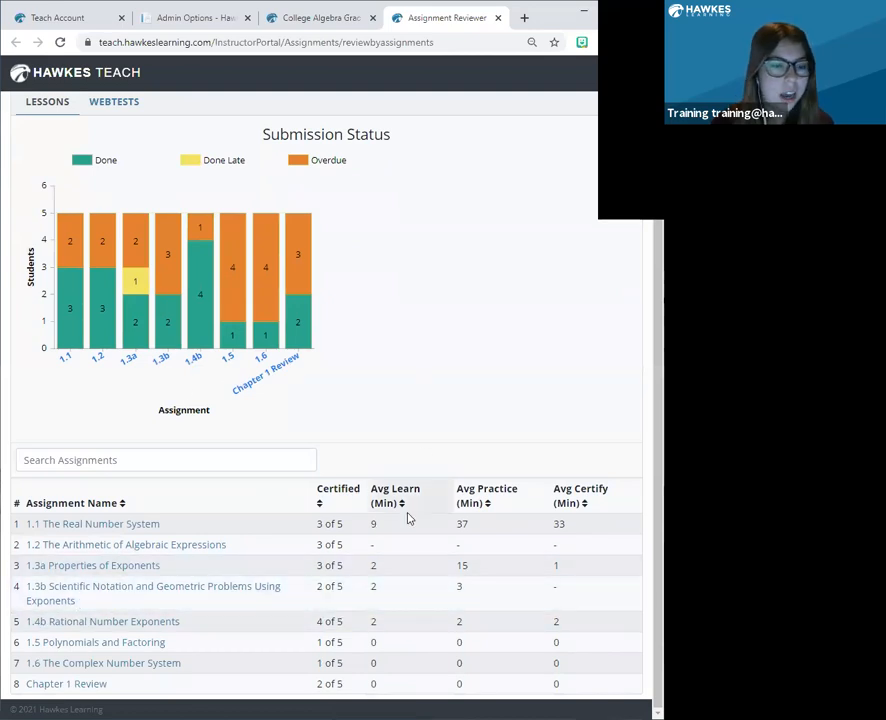
scroll(393, 503, up, 1)
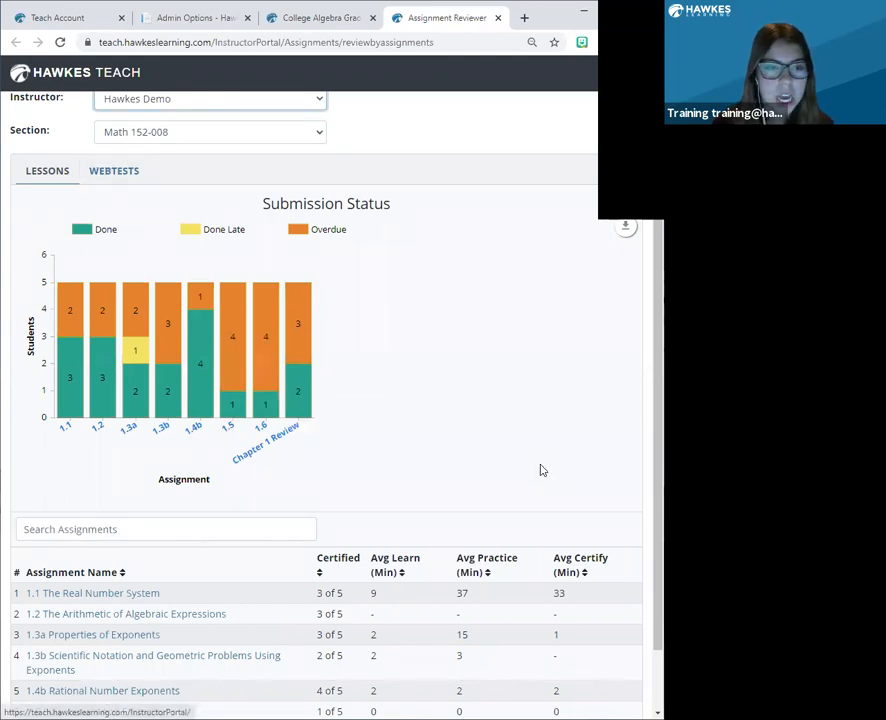
scroll(540, 470, down, 1)
scroll(540, 470, up, 2)
click(128, 148)
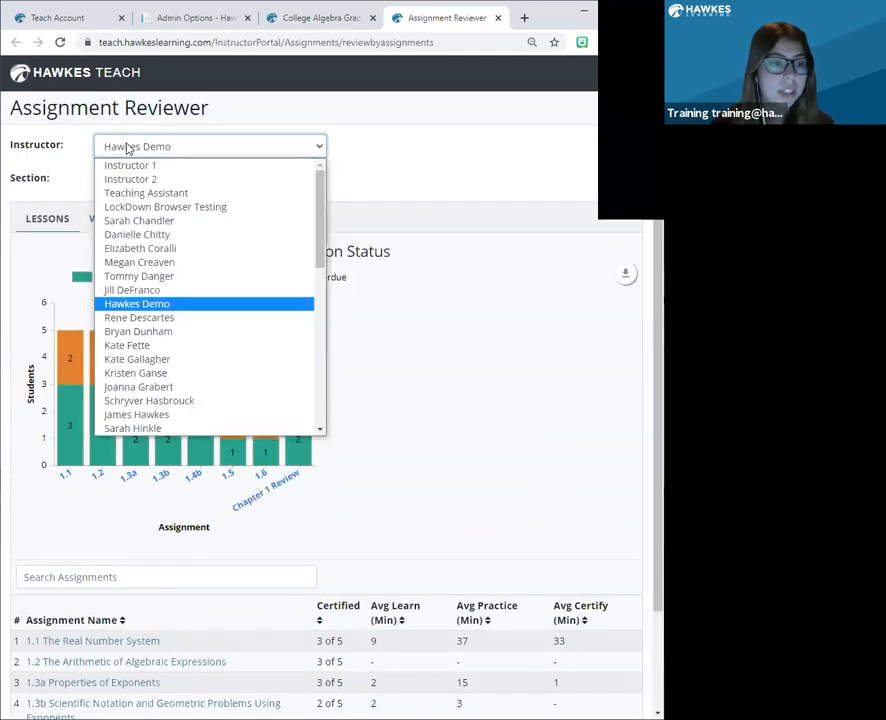
click(515, 131)
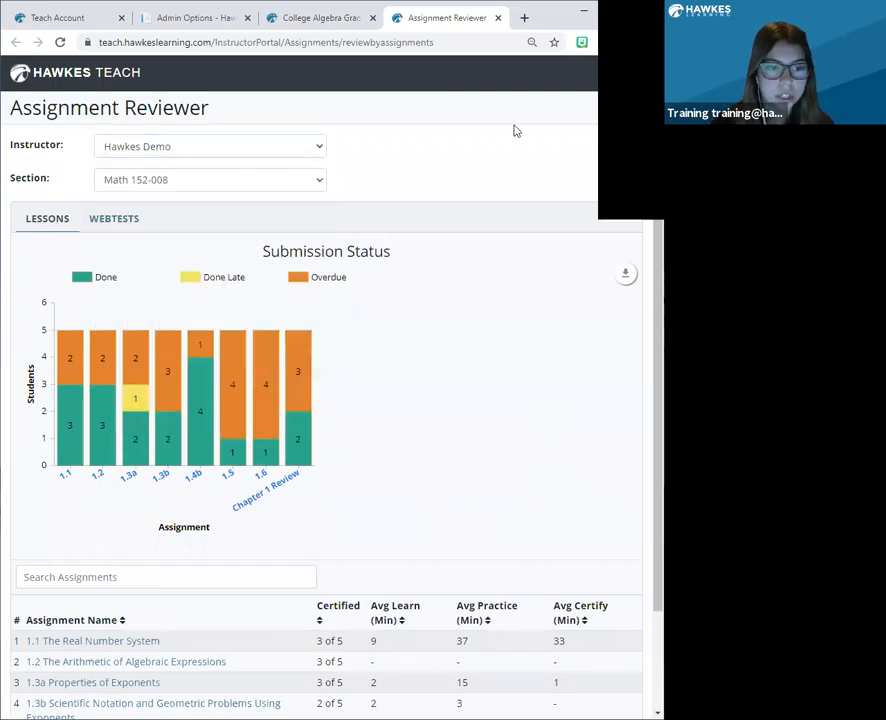
scroll(471, 410, down, 2)
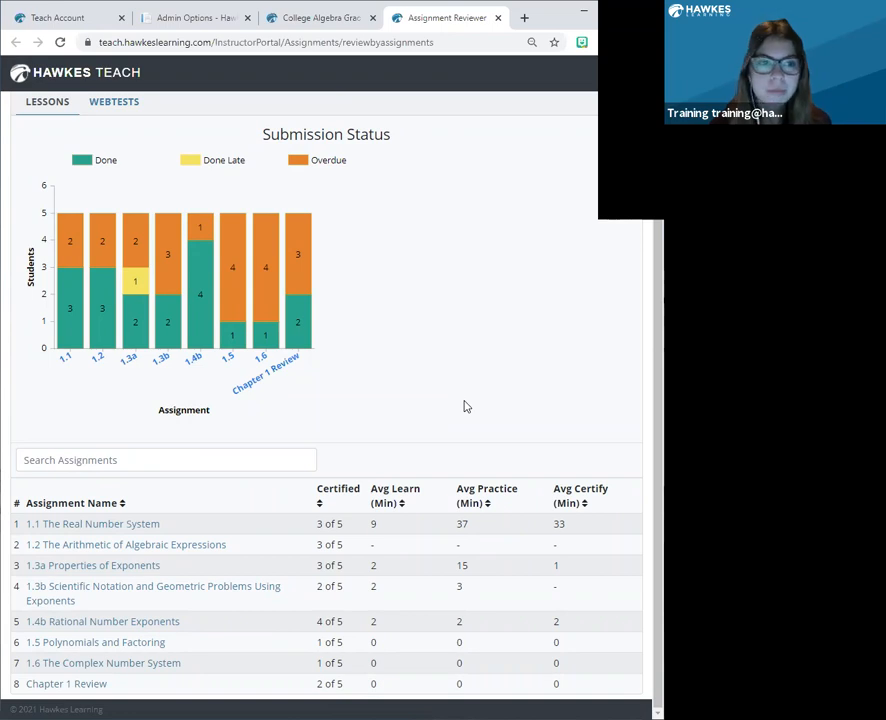
click(497, 18)
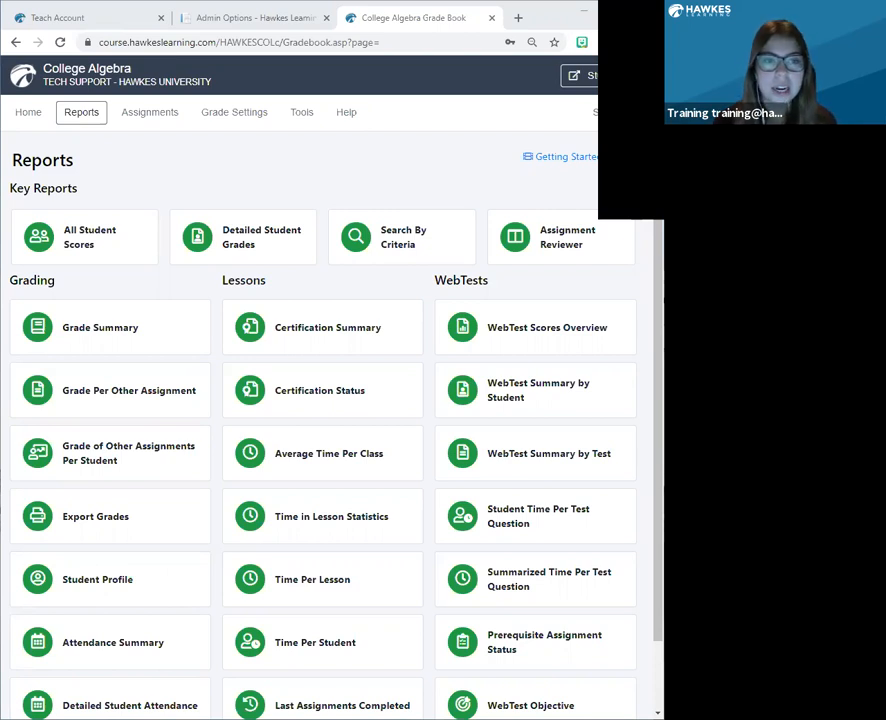
Open the grade book view settings and require students to use .edu e-mail addresses when creating their Hawkes accounts.
click(301, 112)
click(350, 233)
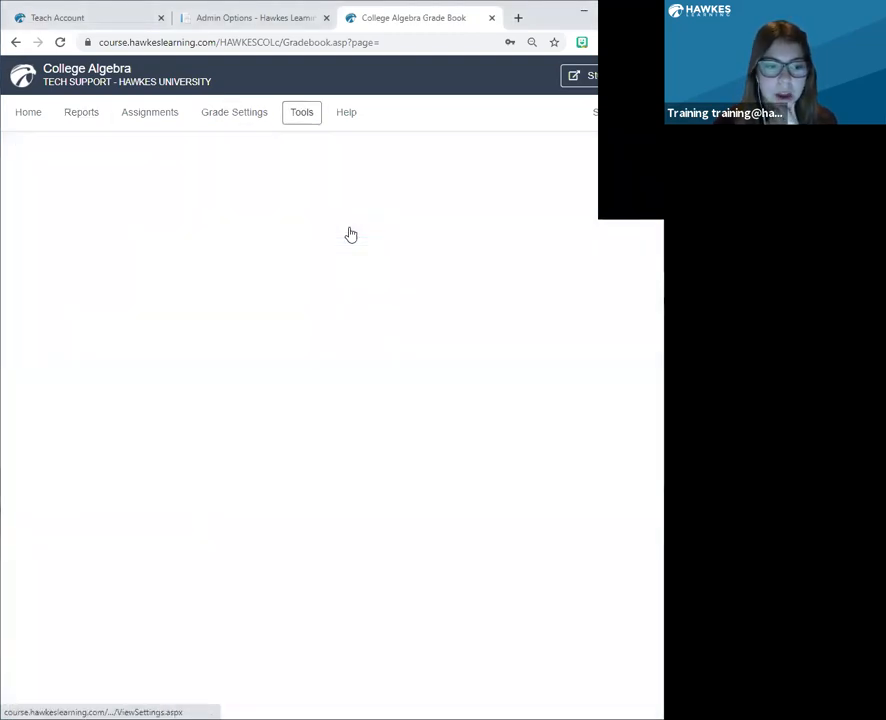
scroll(358, 384, down, 1)
scroll(357, 384, down, 5)
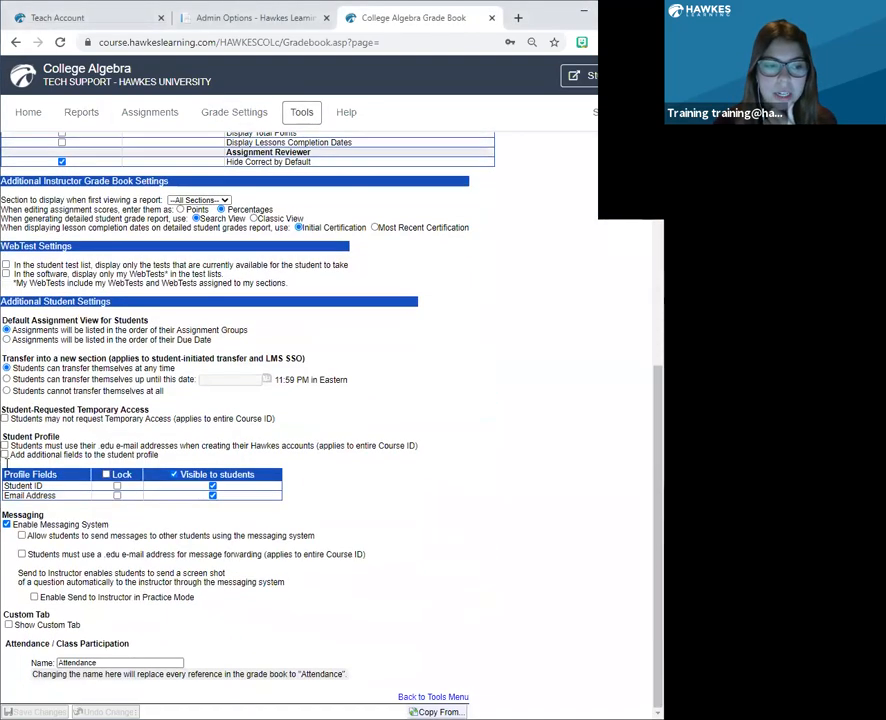
click(5, 446)
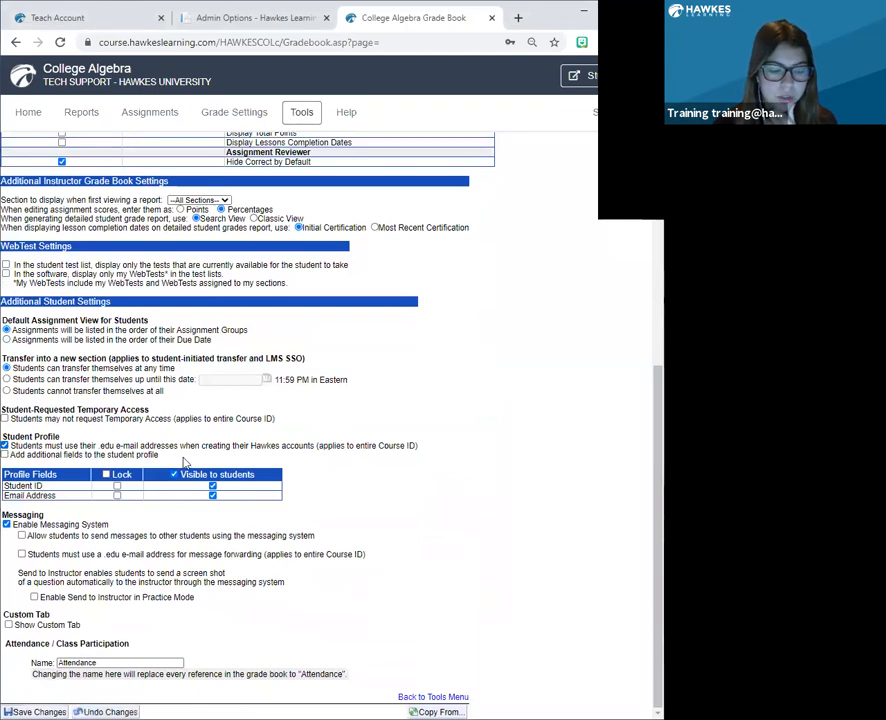